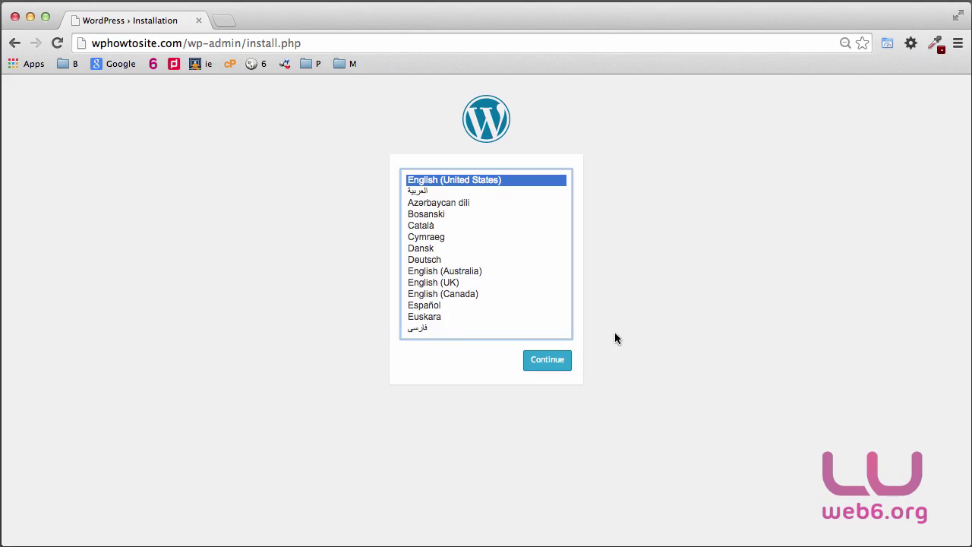
Continue the installation in English (United States) and install WordPress with the site title BlogWeb6 Demo.
scroll(532, 289, "down", 9)
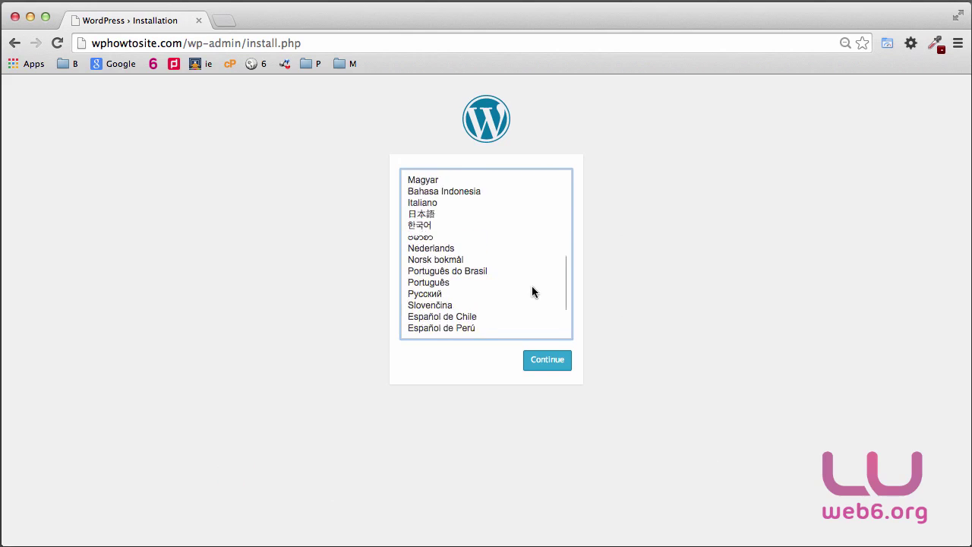
scroll(532, 288, "up", 5)
scroll(532, 288, "up", 5)
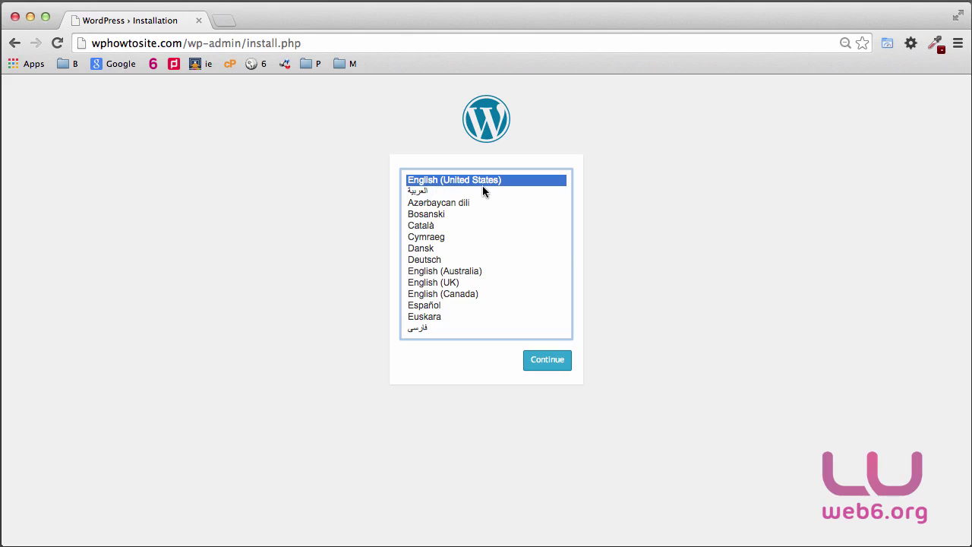
left_click(566, 364)
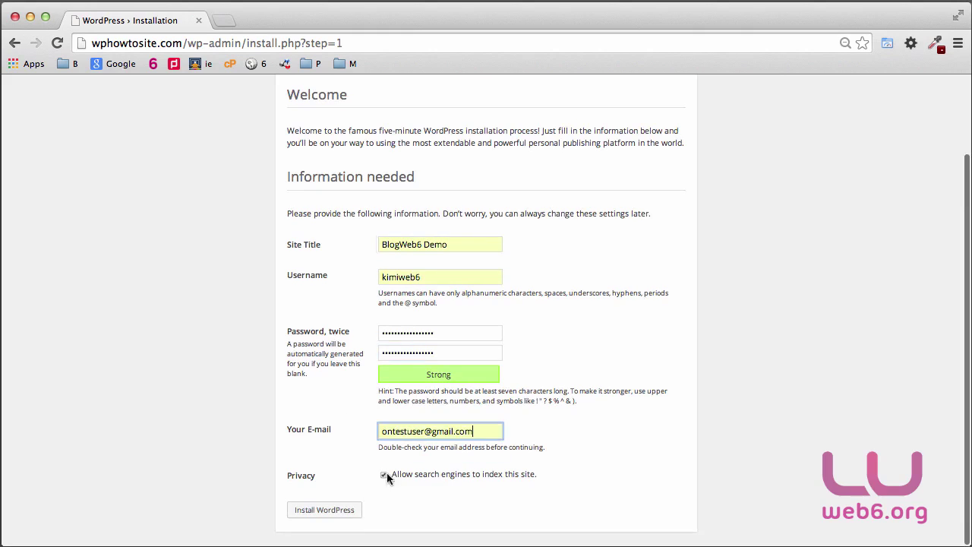
left_click(325, 510)
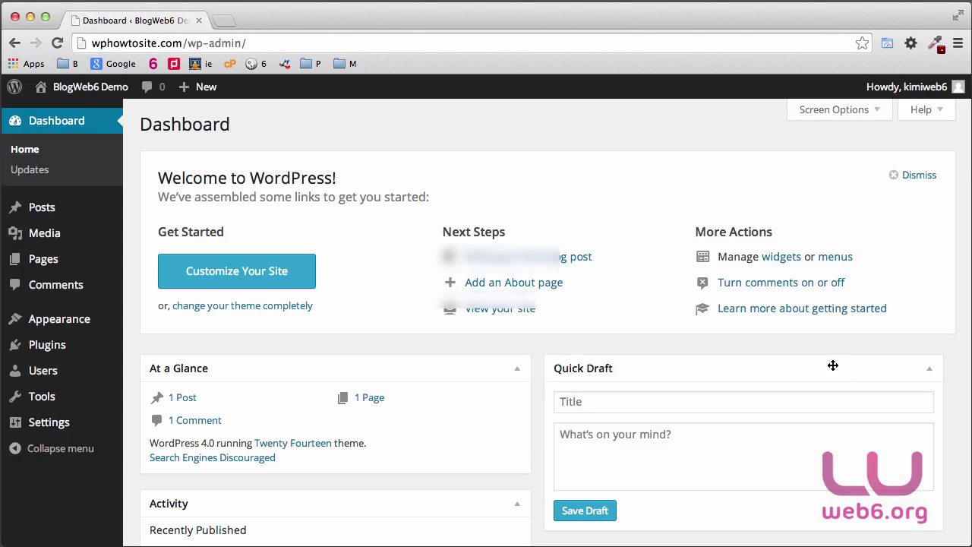
Check the installed WordPress version in the dashboard's At a Glance box and in the page footer.
left_click_drag(151, 443, 214, 444)
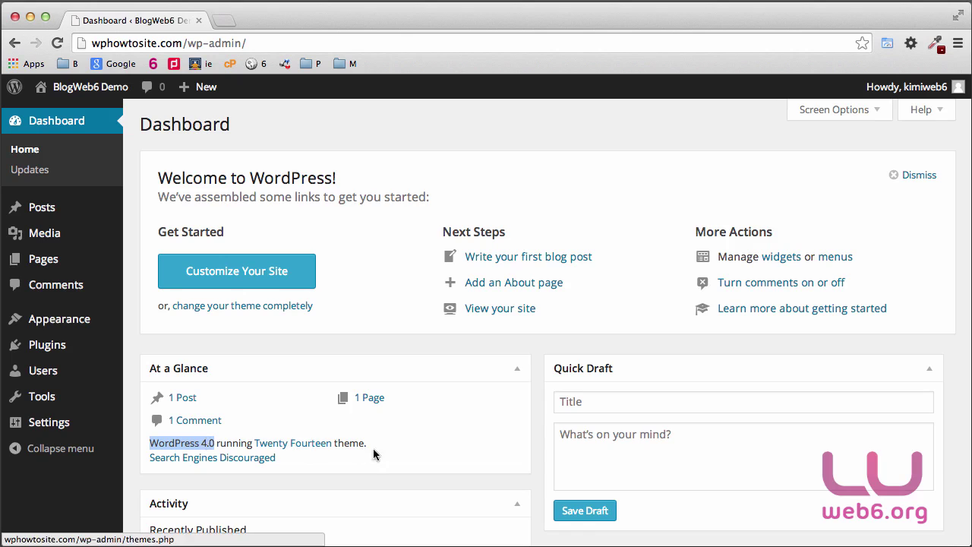
scroll(427, 439, "down", 5)
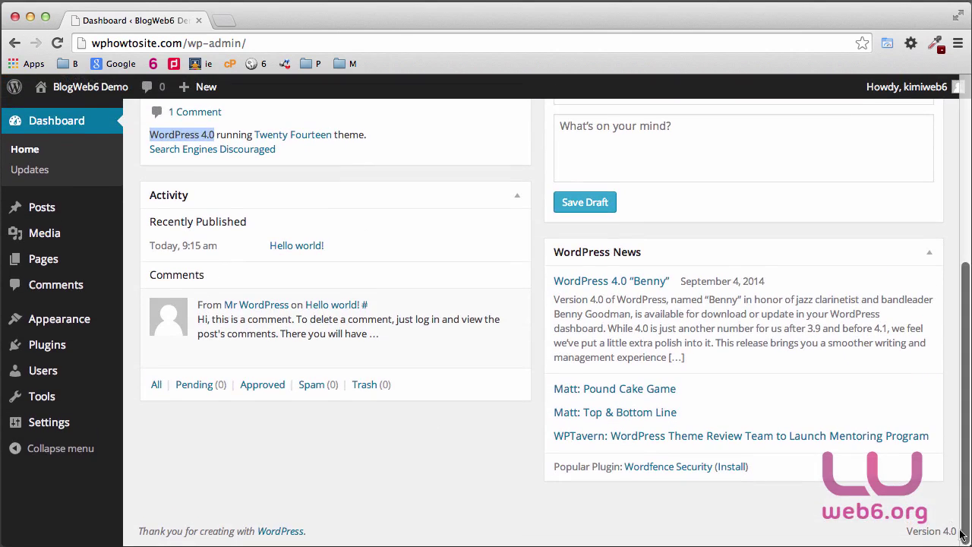
left_click_drag(907, 533, 955, 533)
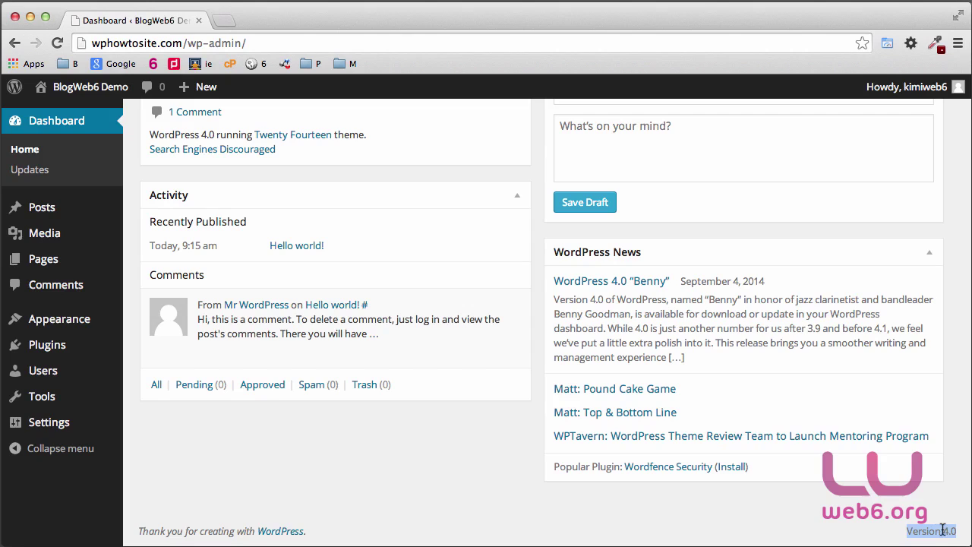
Open the About WordPress page and review the What's New section from the introduction video to Under the Hood.
mouse_move(14, 91)
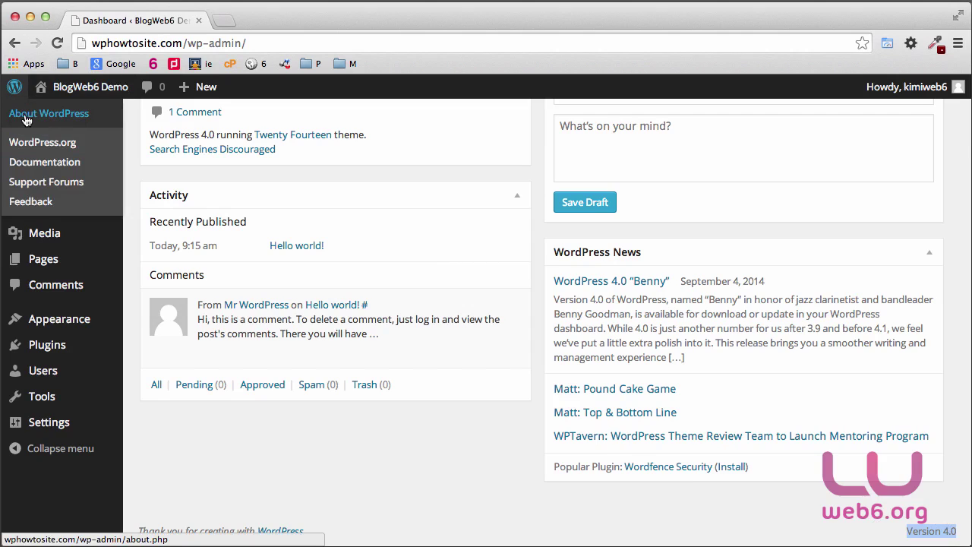
left_click(25, 119)
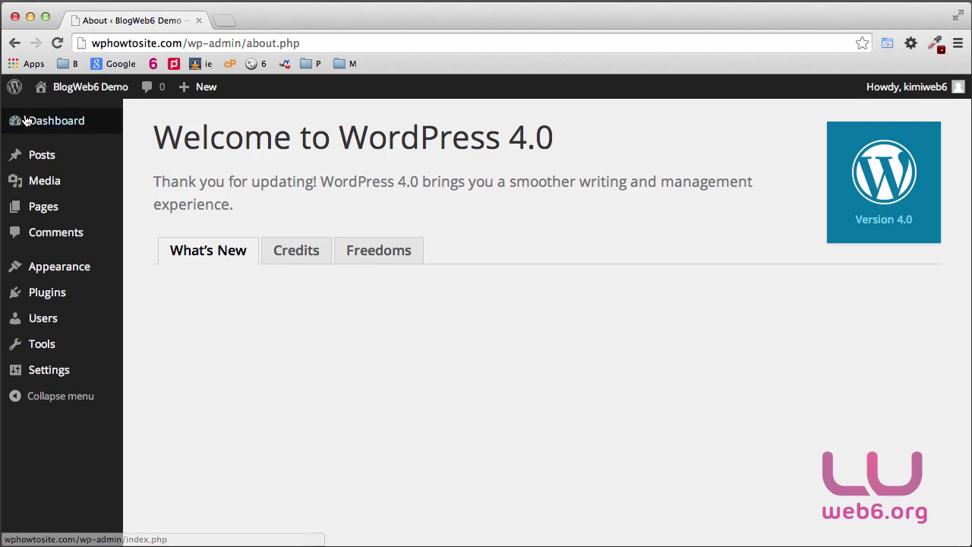
scroll(594, 222, "down", 2)
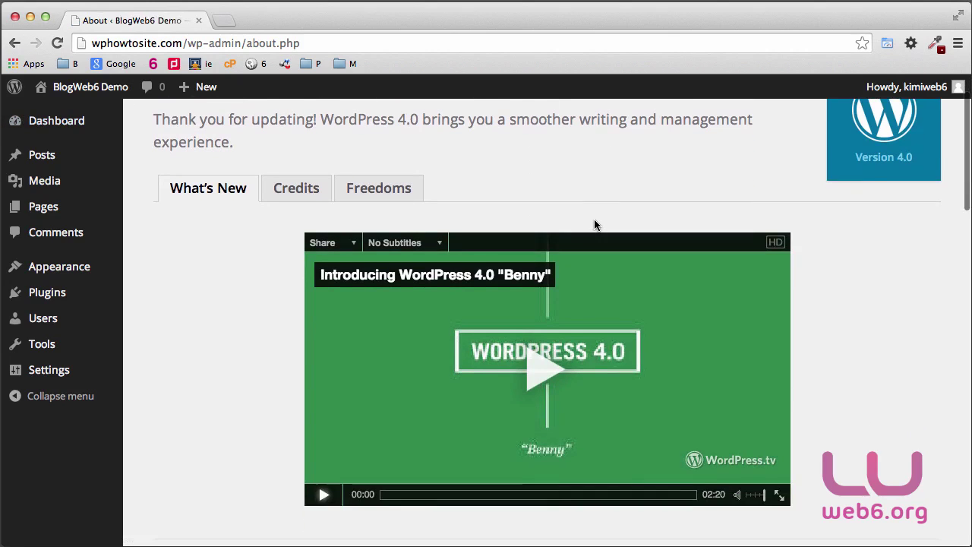
scroll(595, 222, "up", 2)
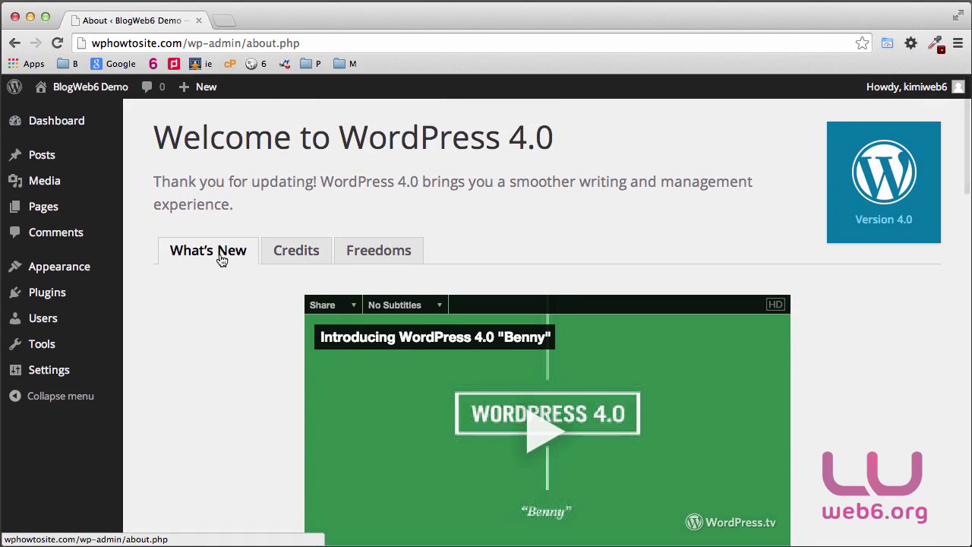
scroll(544, 261, "down", 5)
scroll(543, 261, "down", 14)
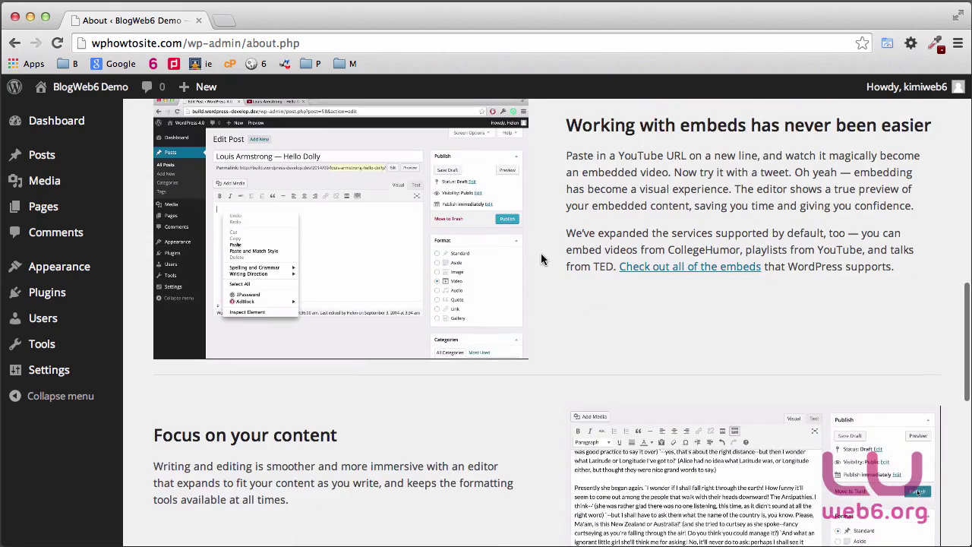
scroll(541, 259, "down", 14)
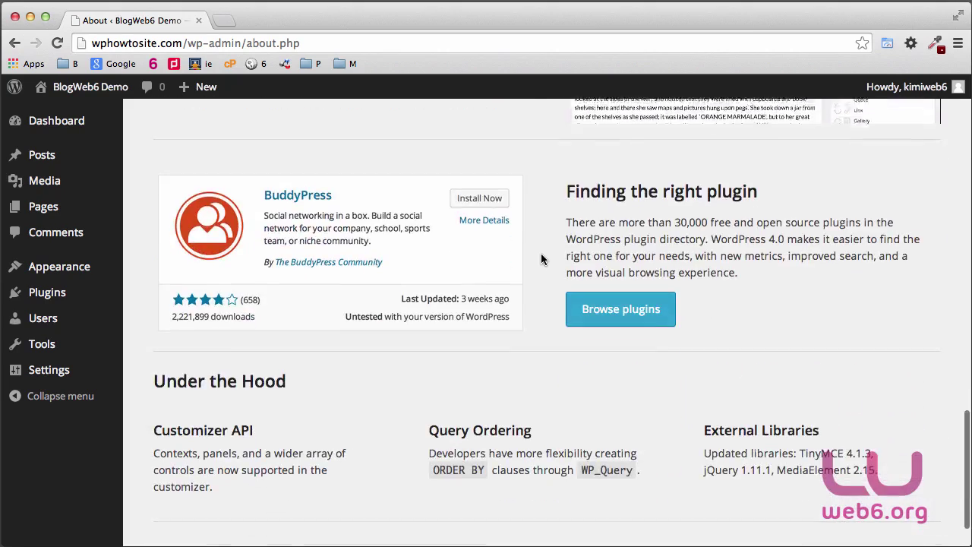
scroll(540, 253, "up", 20)
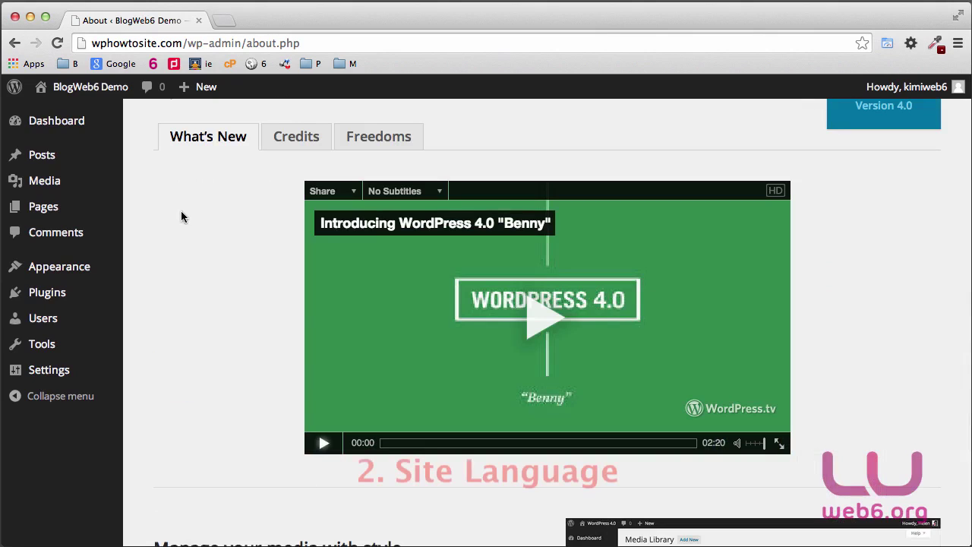
Open the General Settings and examine the available Site Language options without changing the selection.
mouse_move(55, 377)
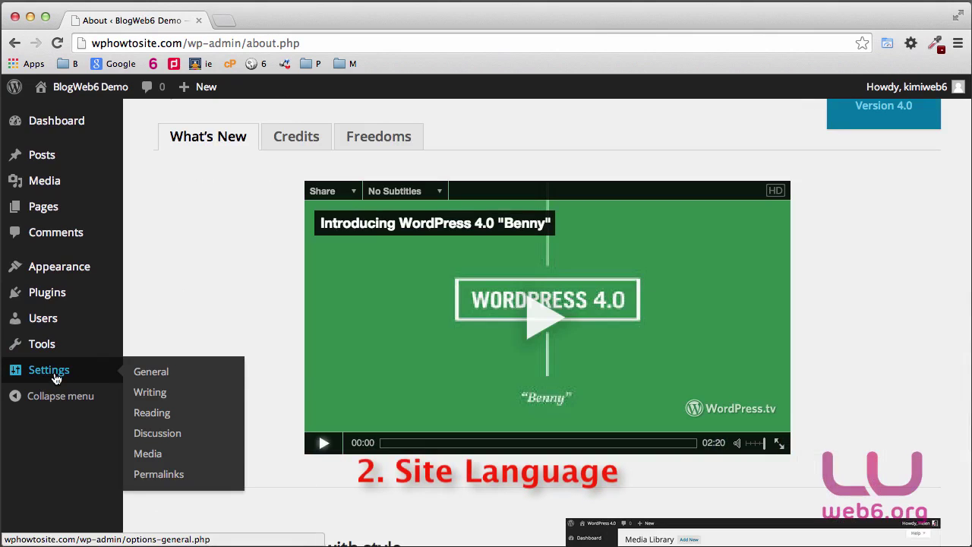
left_click(138, 371)
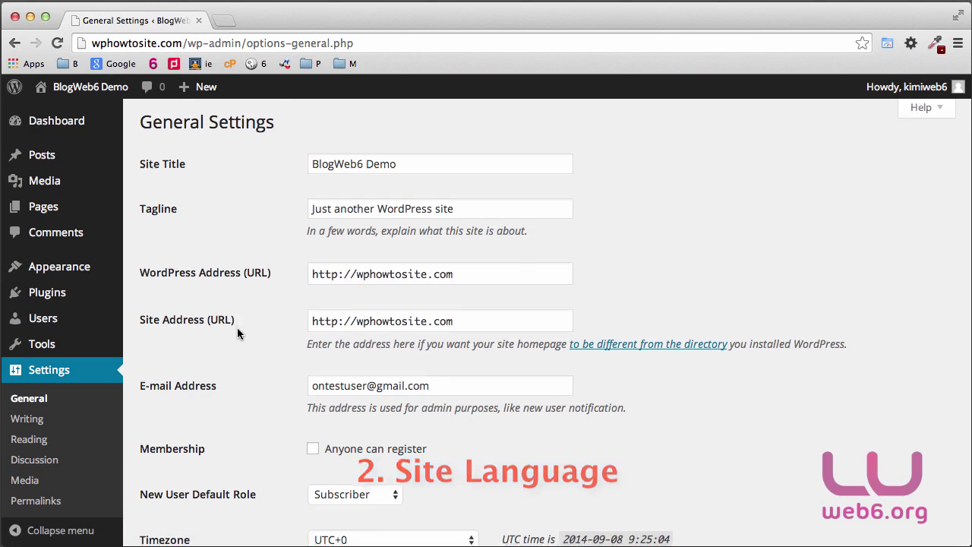
scroll(237, 331, "down", 10)
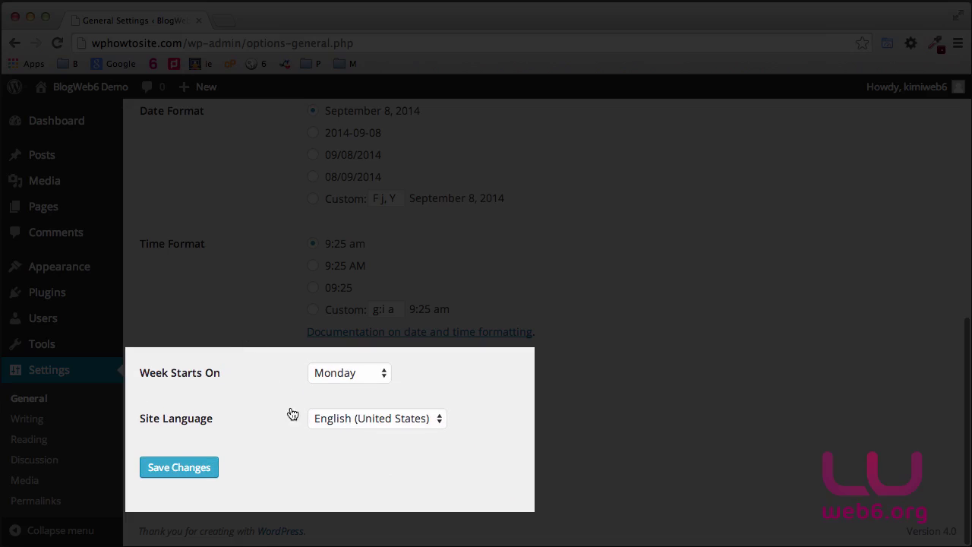
left_click(439, 425)
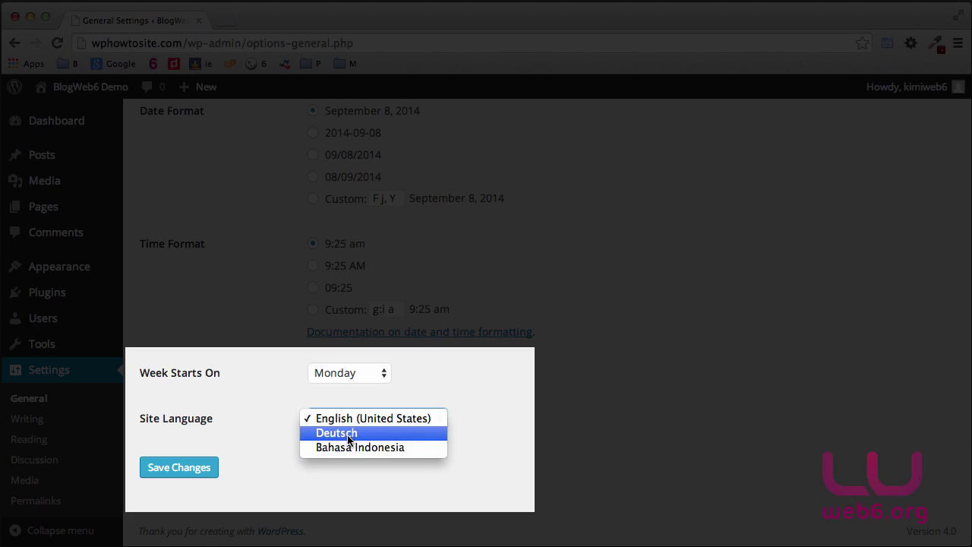
left_click(553, 413)
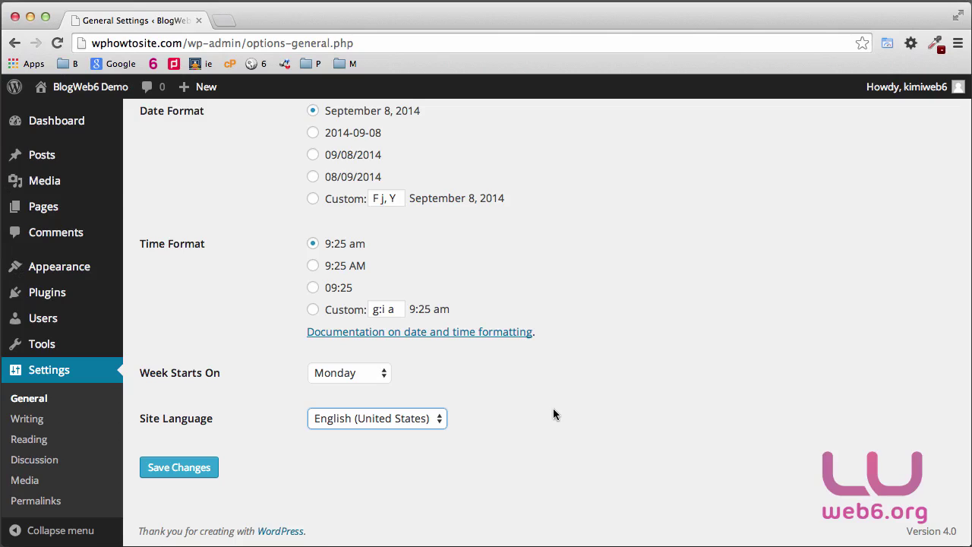
Open the Media Library and look through all uploaded files in the grid.
mouse_move(71, 185)
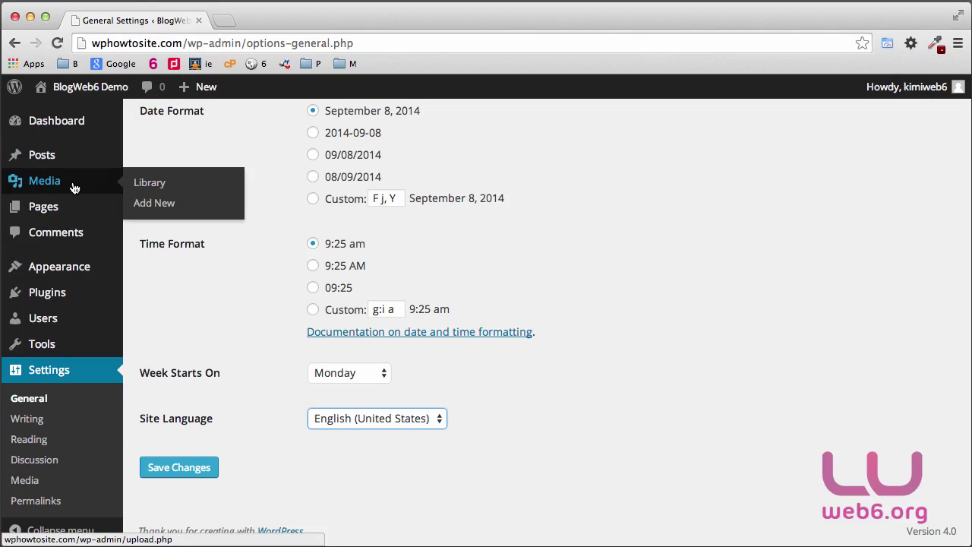
left_click(153, 184)
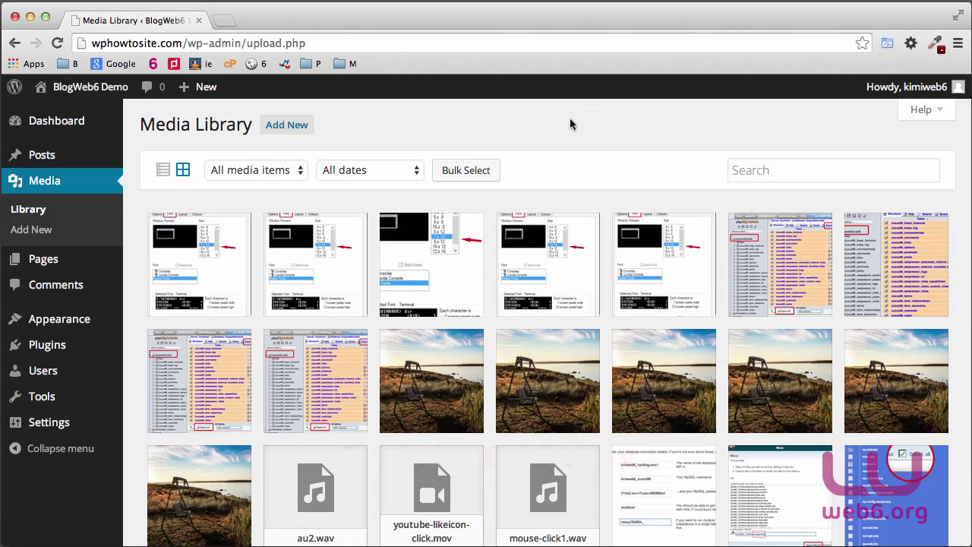
scroll(734, 250, "down", 5)
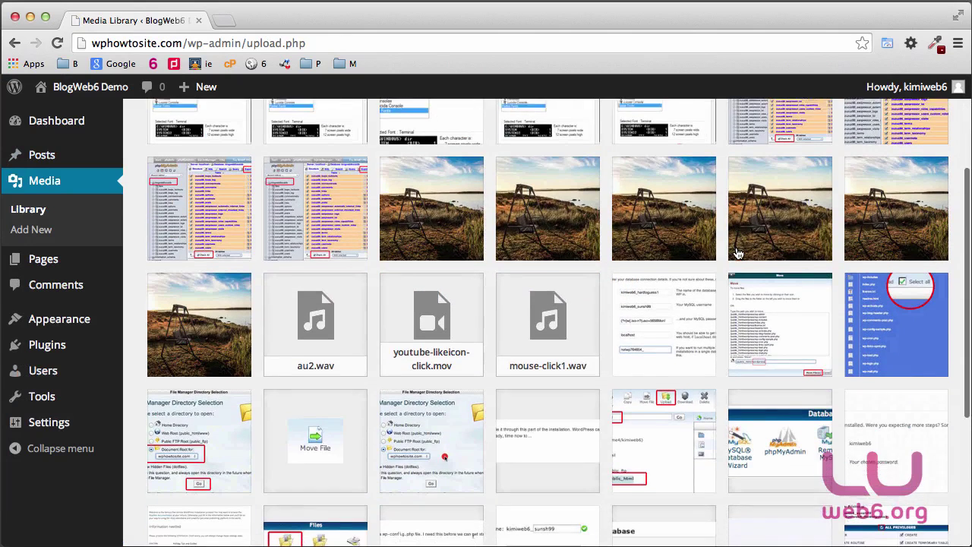
scroll(736, 253, "down", 5)
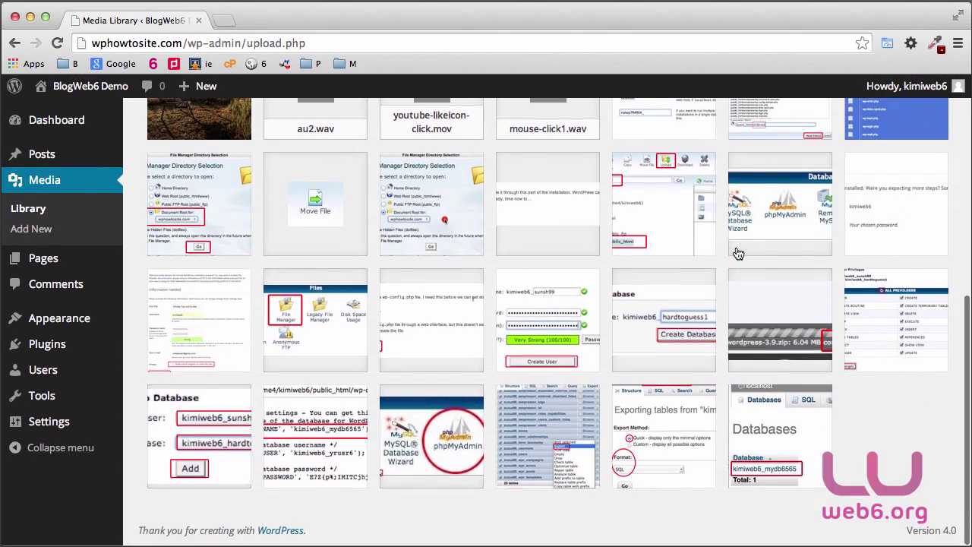
scroll(736, 253, "up", 10)
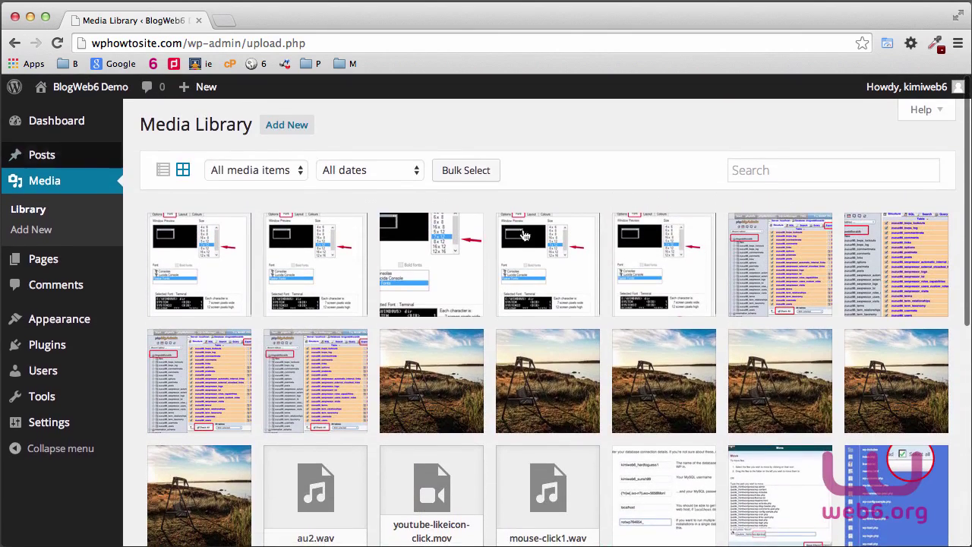
View the Media Library in list mode and return it to grid mode.
left_click(163, 172)
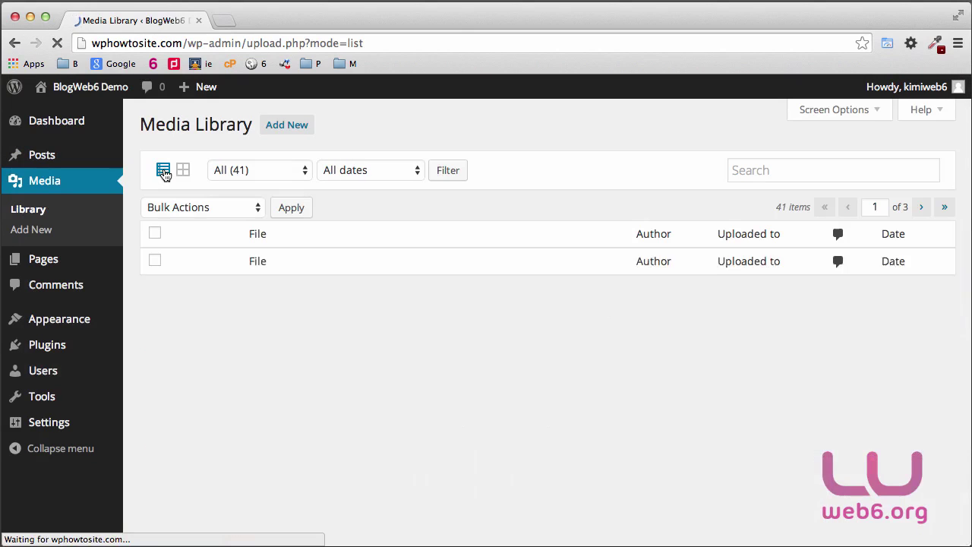
scroll(448, 291, "down", 5)
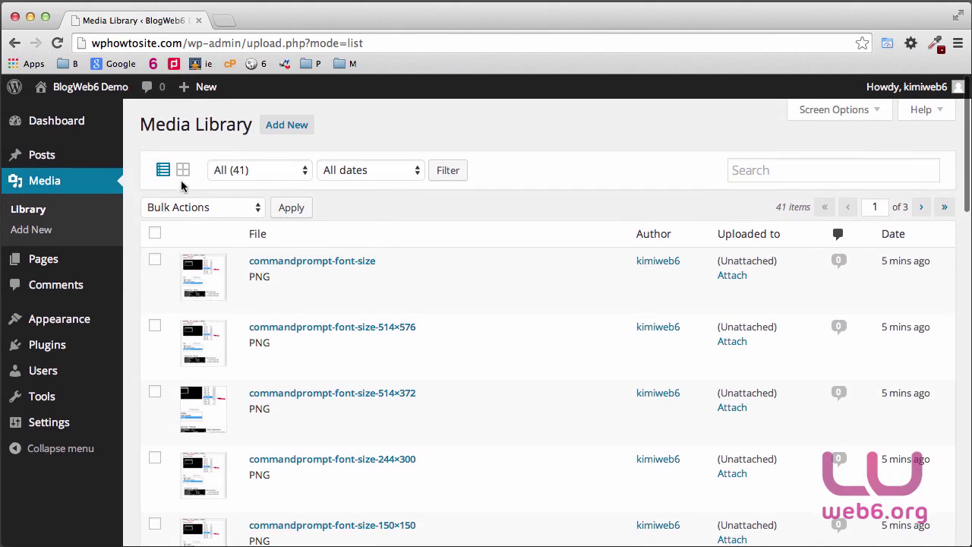
left_click(176, 171)
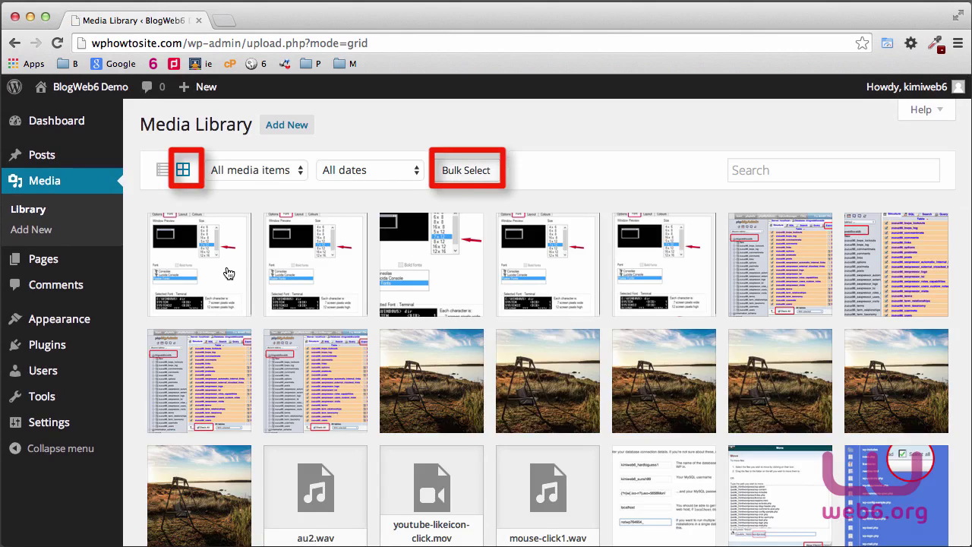
View the first image's attachment details, browse through the neighbouring items up to backup-database-300x287, and close the details.
left_click(228, 274)
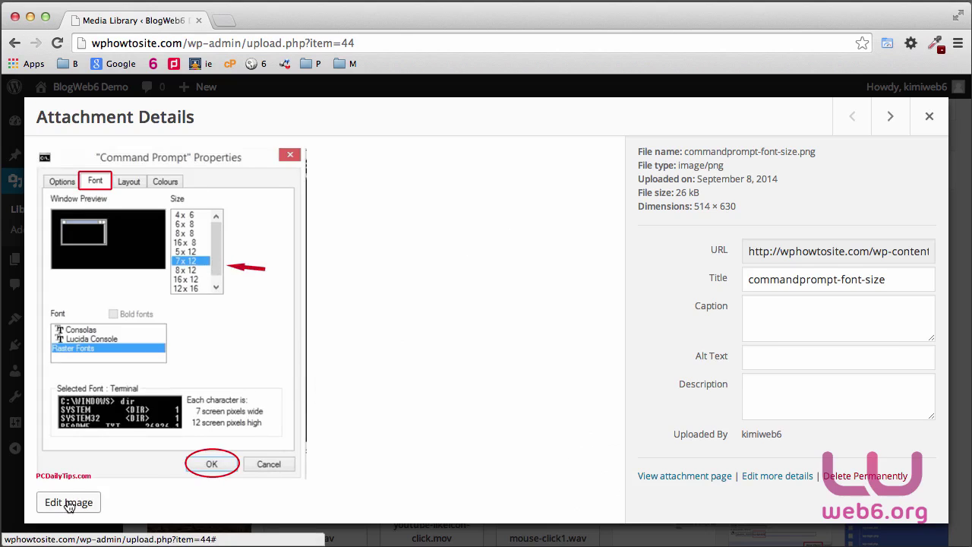
left_click(890, 119)
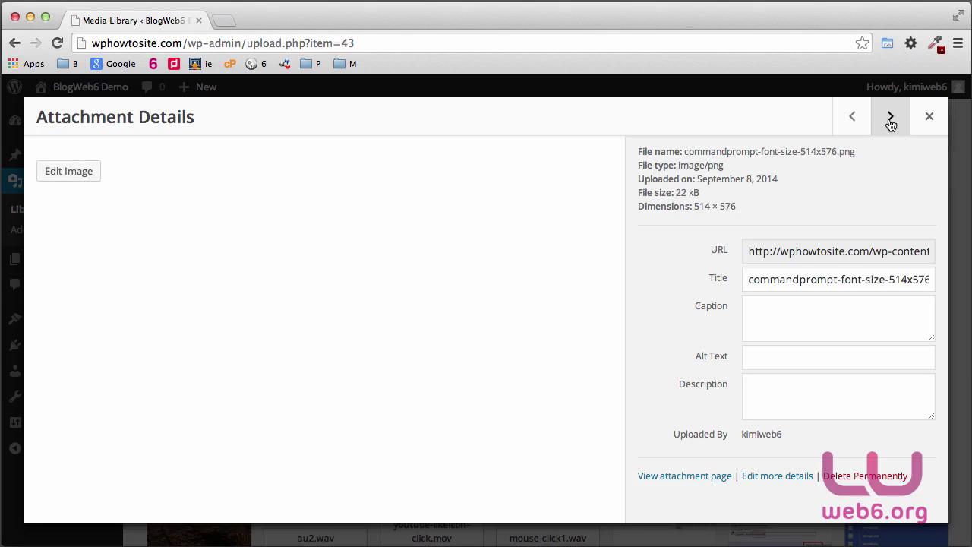
left_click(886, 123)
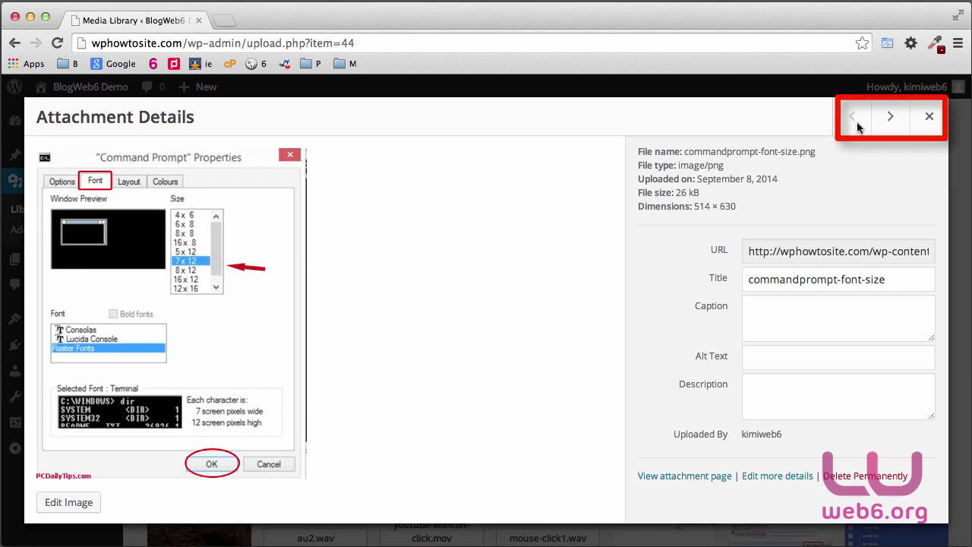
left_click(888, 120)
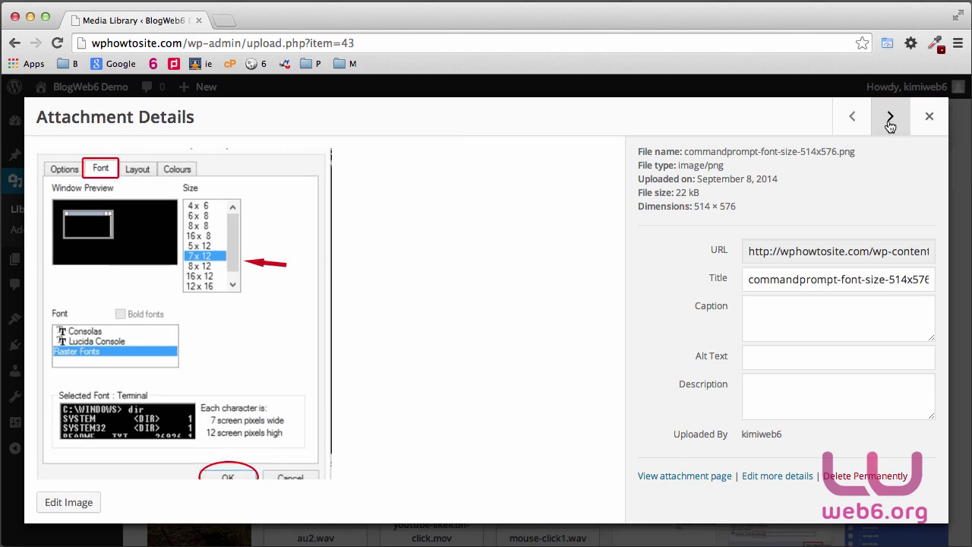
left_click(890, 120)
left_click(890, 117)
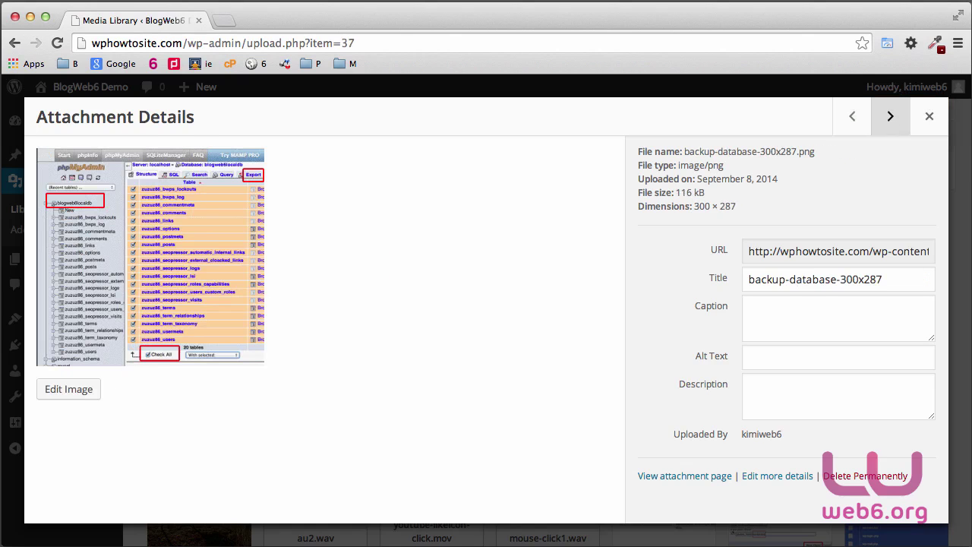
left_click(931, 117)
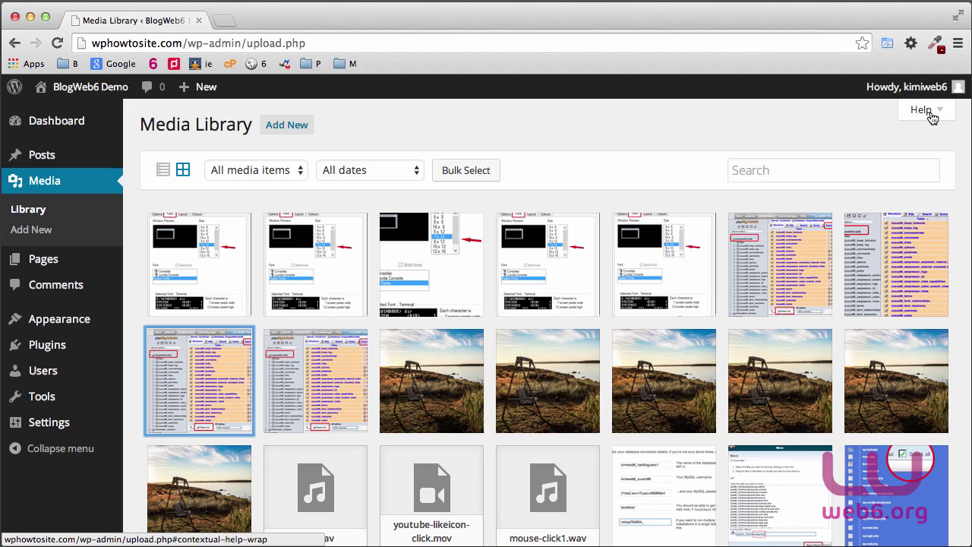
Bulk-select six media items in the grid, including mouse-click1.wav, and cancel the selection.
left_click(482, 176)
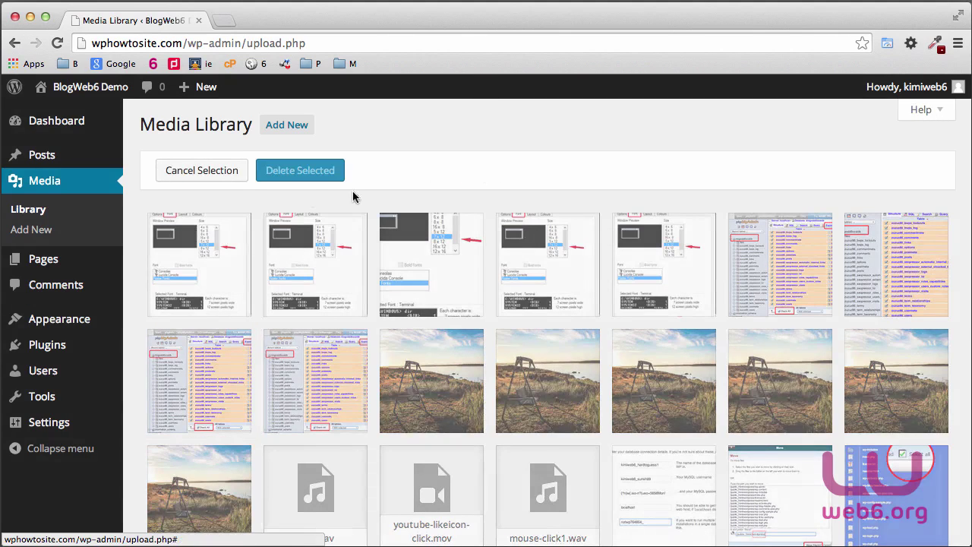
left_click(217, 257)
left_click(288, 353)
left_click(423, 391)
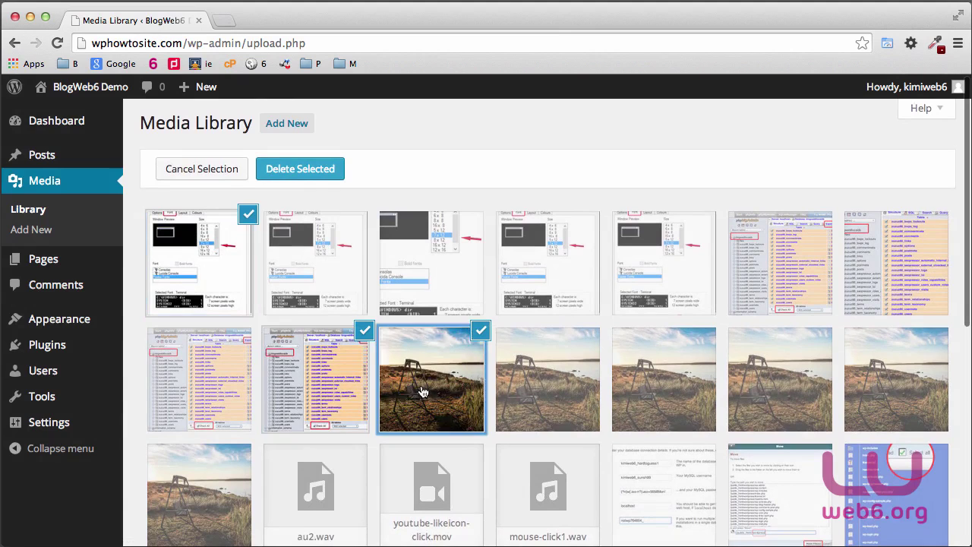
left_click(681, 495)
left_click(755, 498)
left_click(564, 503)
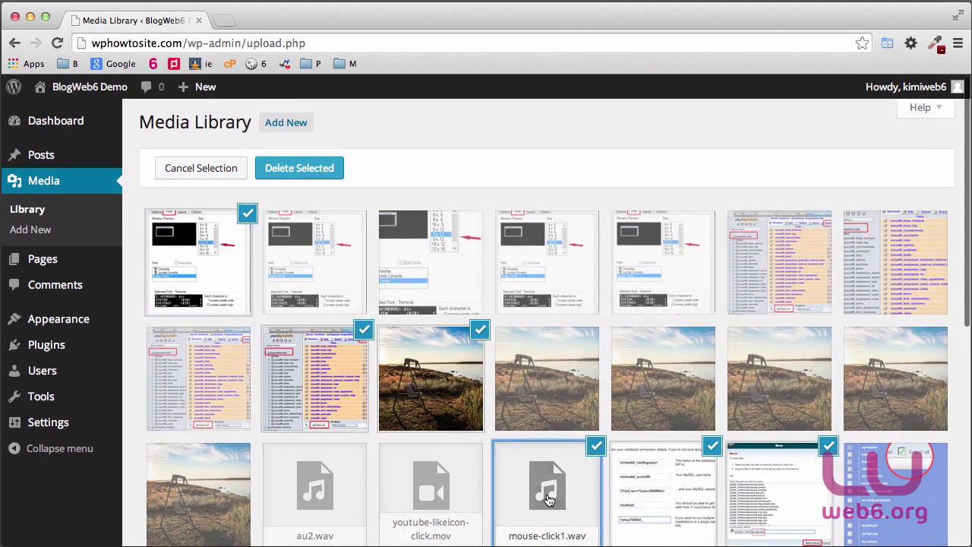
left_click(172, 168)
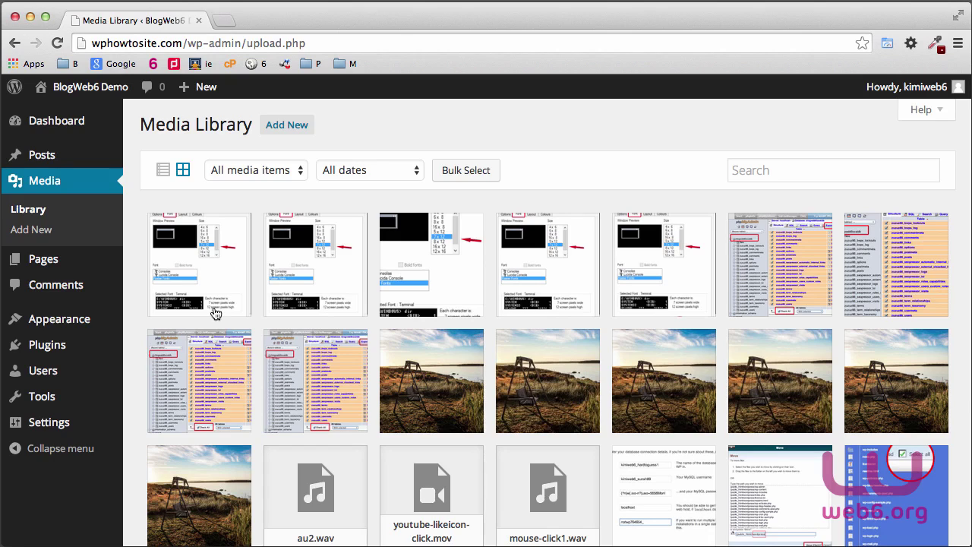
Open the page for adding plugins and examine Theme-Check's rating, download count, last update and compatibility.
mouse_move(34, 349)
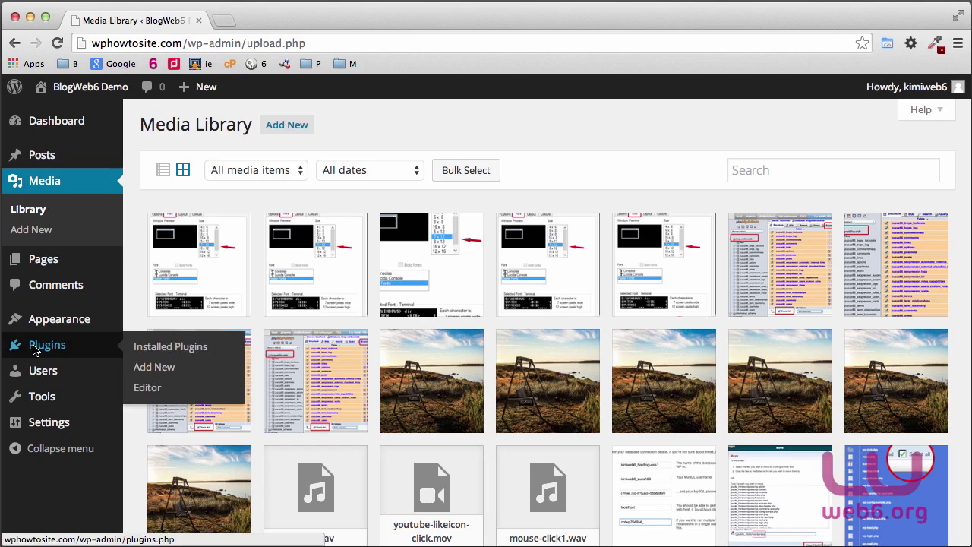
left_click(150, 370)
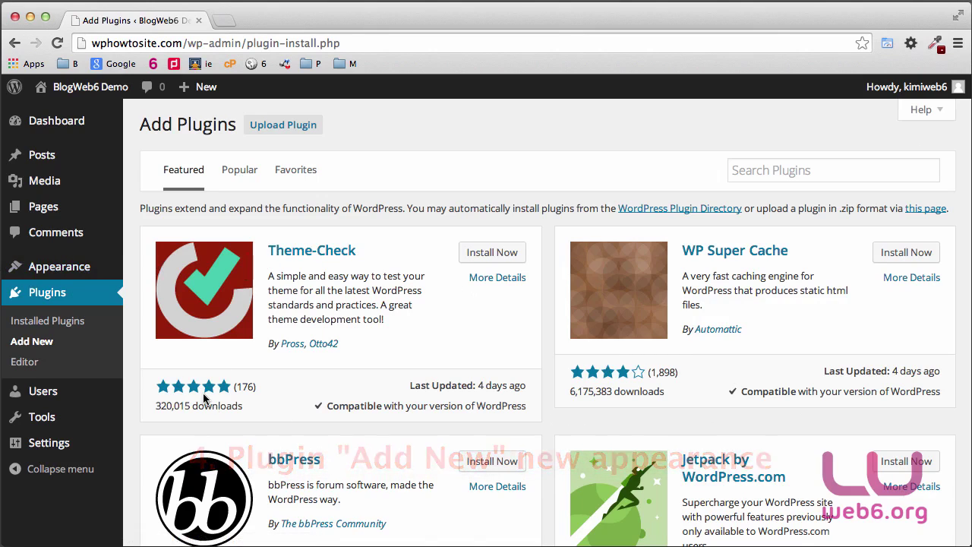
left_click_drag(236, 388, 268, 388)
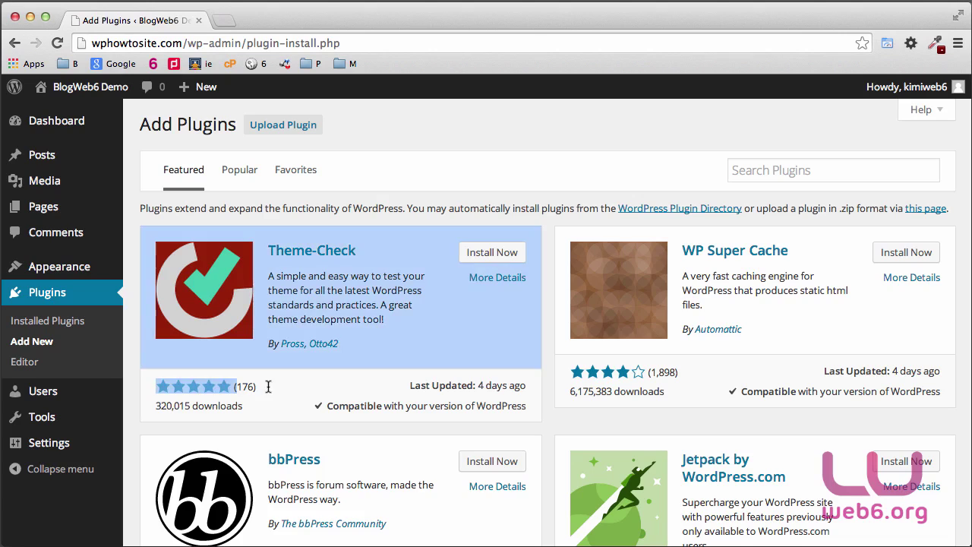
left_click(196, 410)
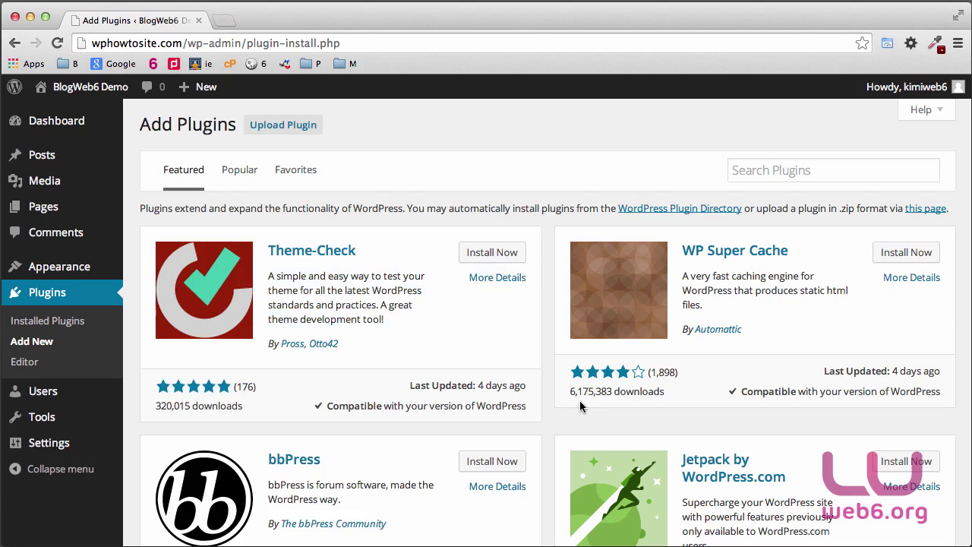
left_click_drag(411, 385, 501, 385)
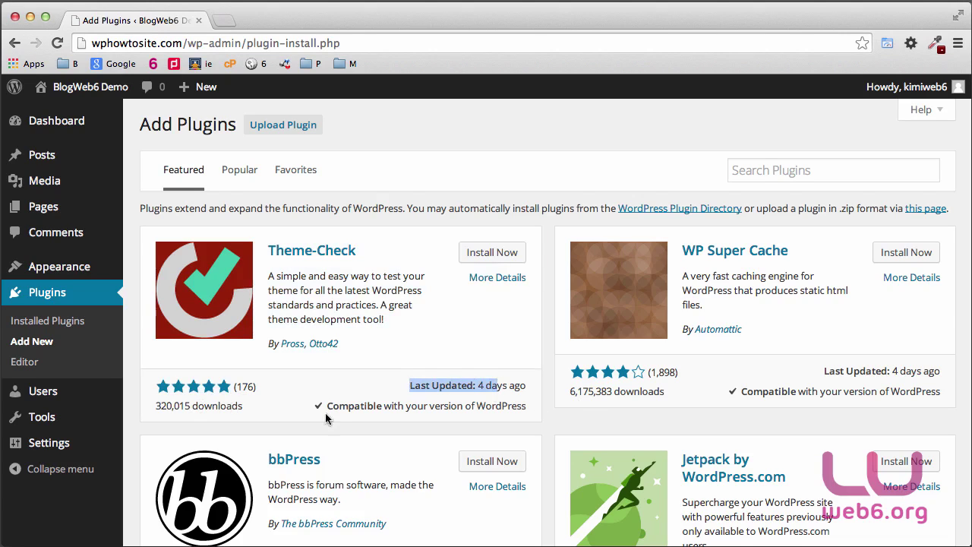
left_click_drag(326, 406, 374, 408)
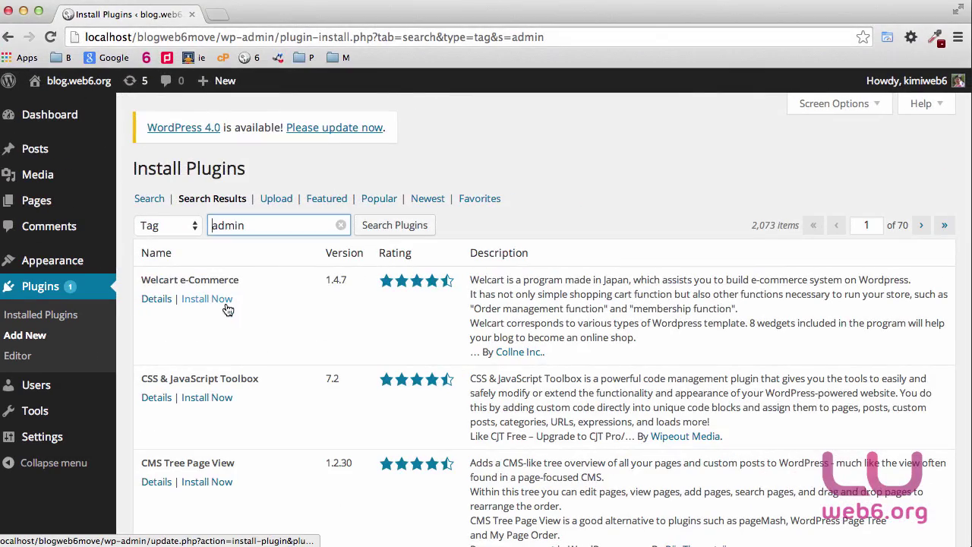
On the older WordPress site, look through the "admin" plugin results and read the details of CMS Tree Page View.
scroll(296, 357, "down", 5)
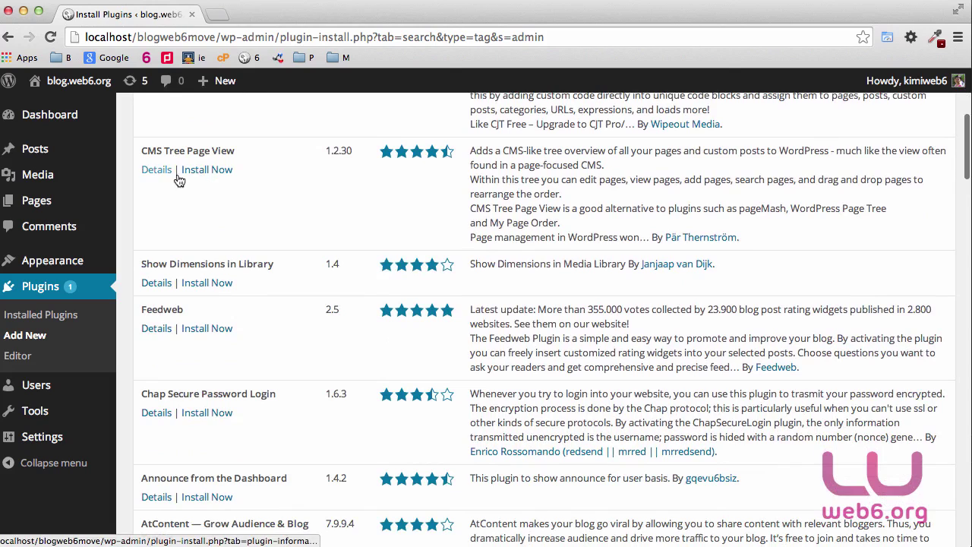
left_click(158, 172)
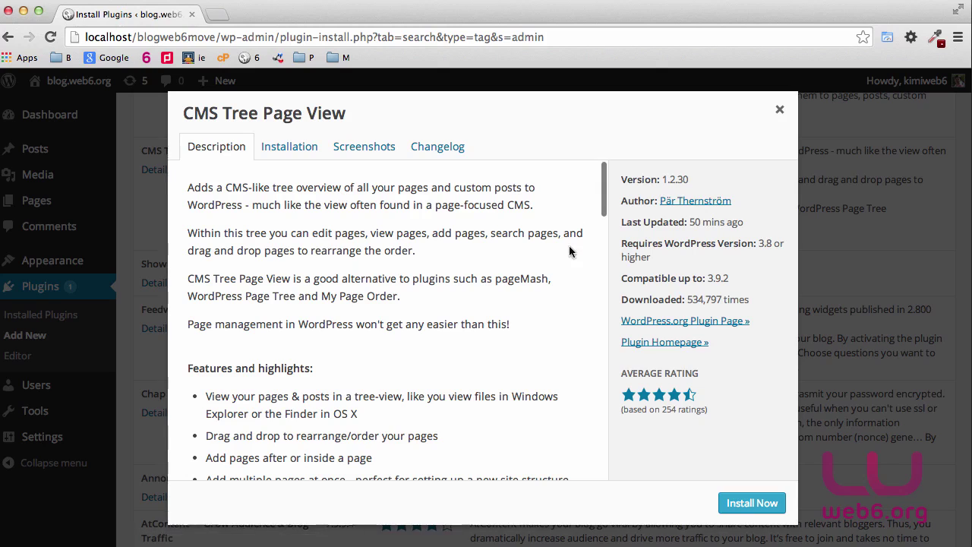
scroll(419, 269, "down", 4)
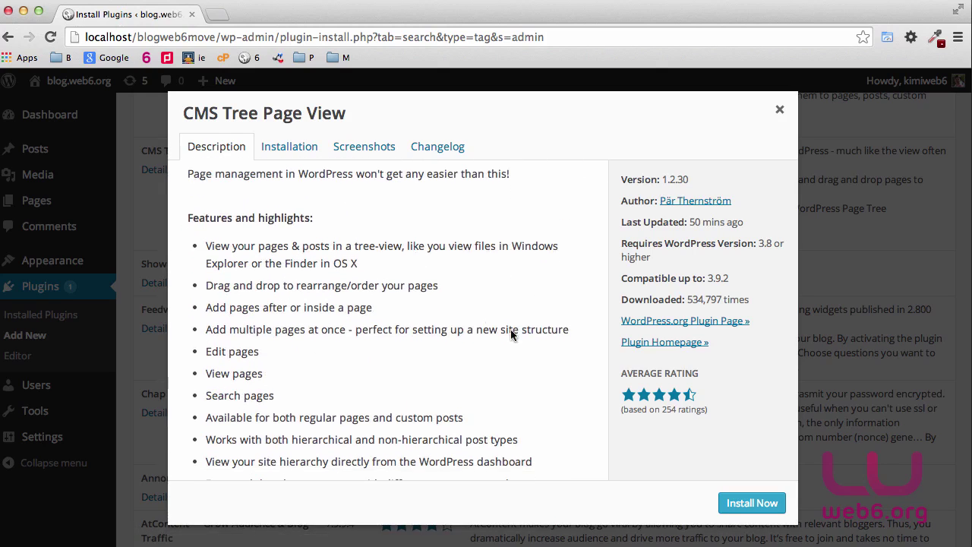
scroll(533, 341, "up", 4)
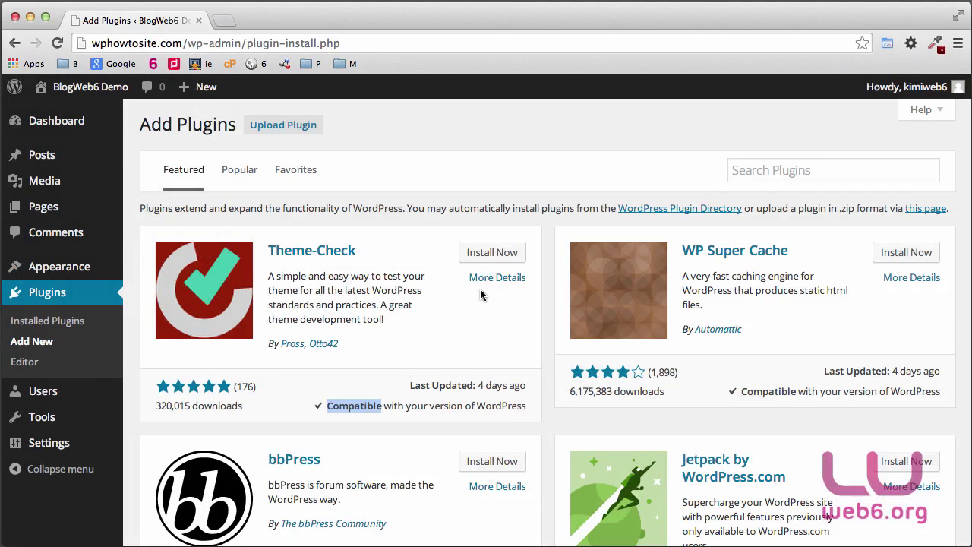
View Theme-Check's details on the WordPress 4.0 site, including its description, rating breakdown and reviews, and close them.
left_click(493, 278)
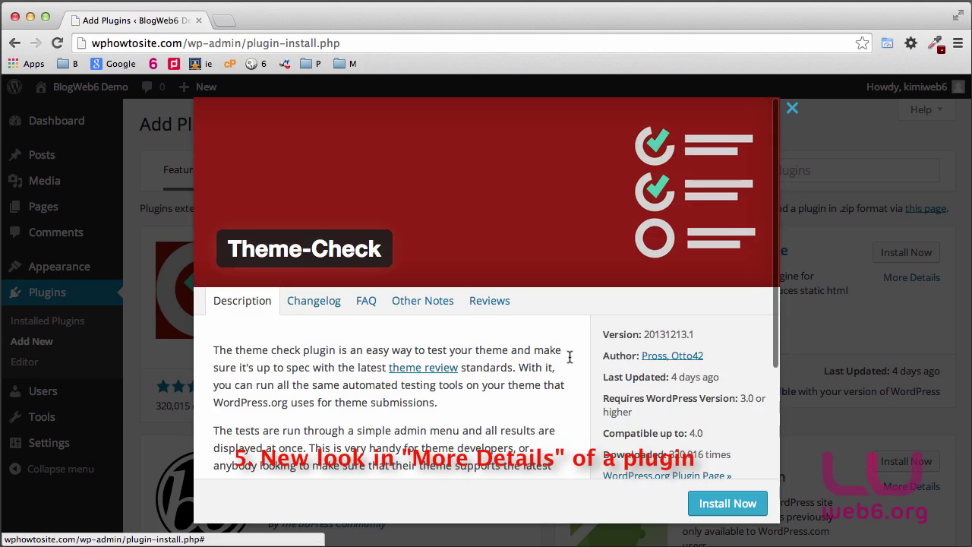
scroll(570, 357, "down", 8)
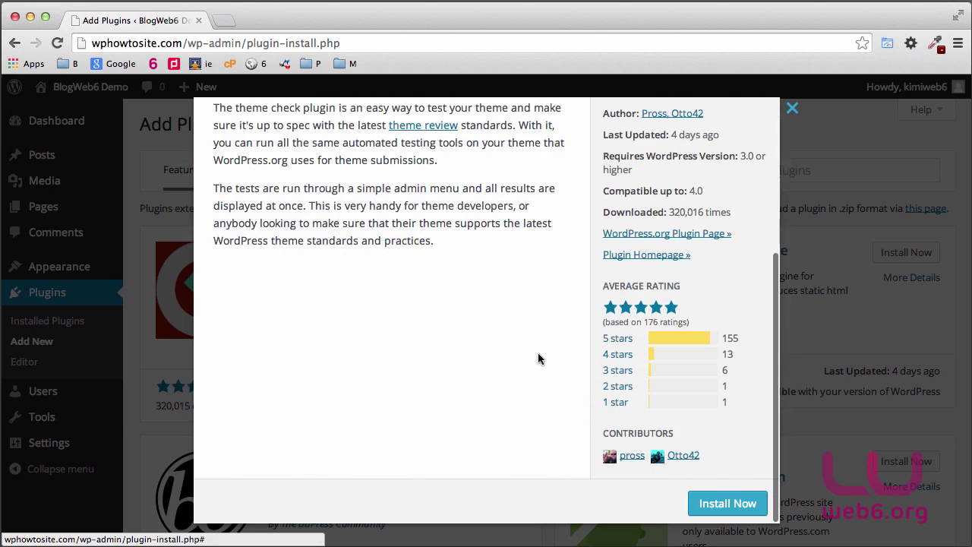
scroll(537, 351, "up", 7)
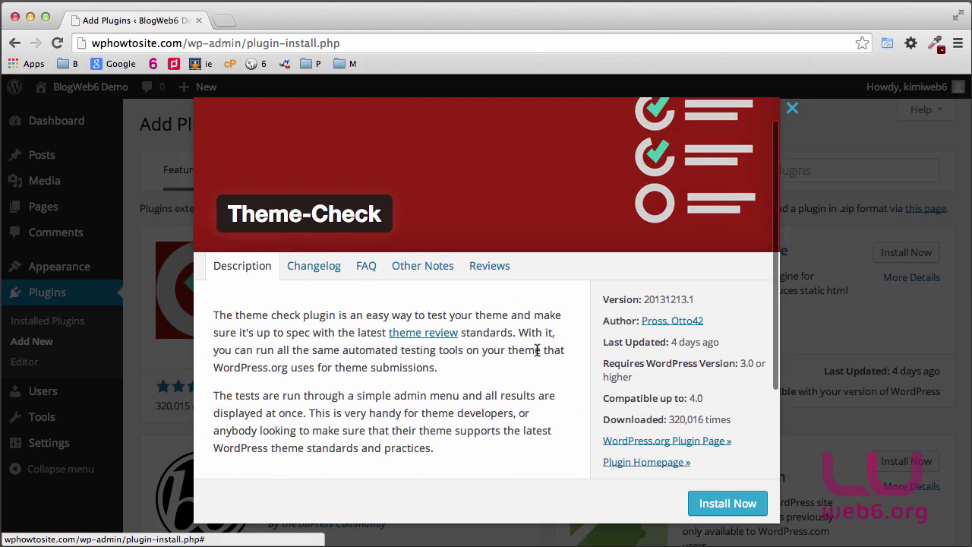
left_click(489, 267)
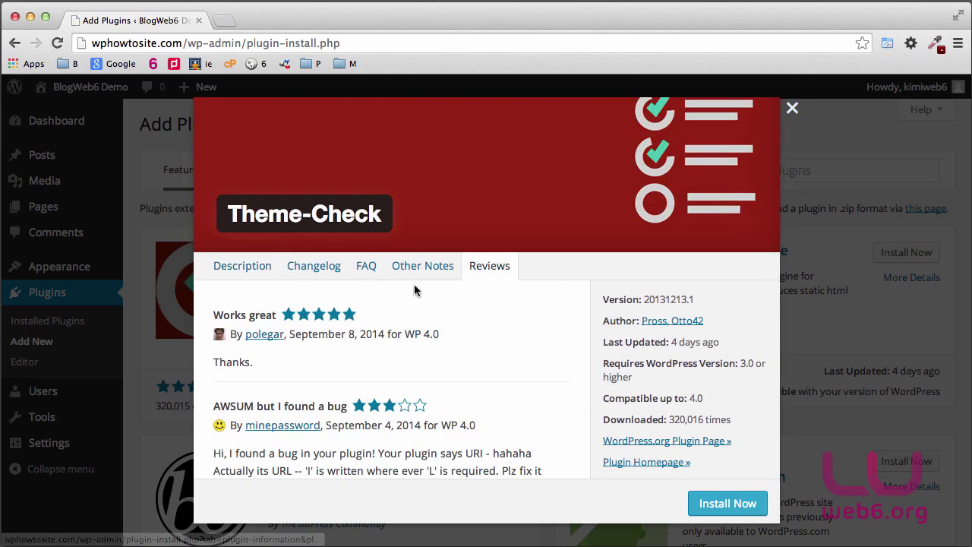
scroll(482, 369, "down", 4)
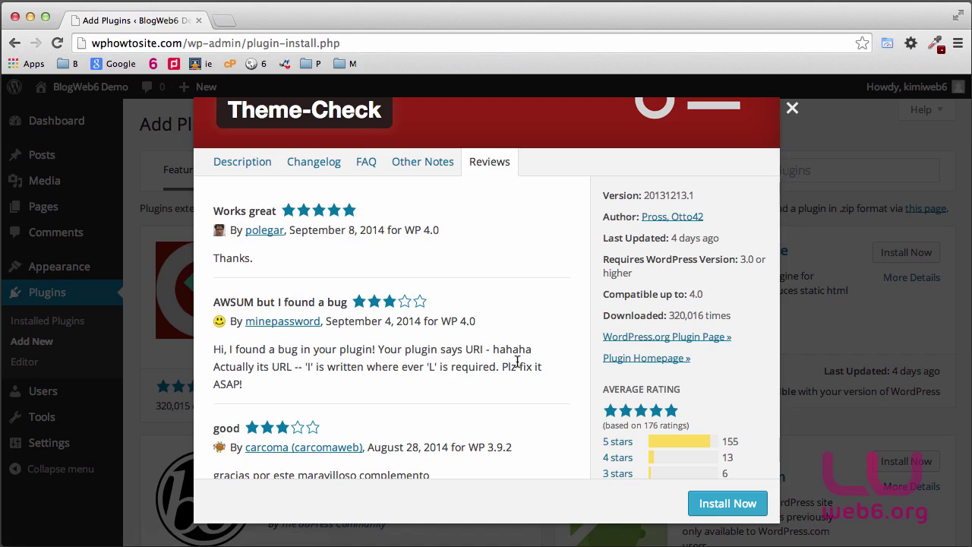
scroll(516, 362, "up", 4)
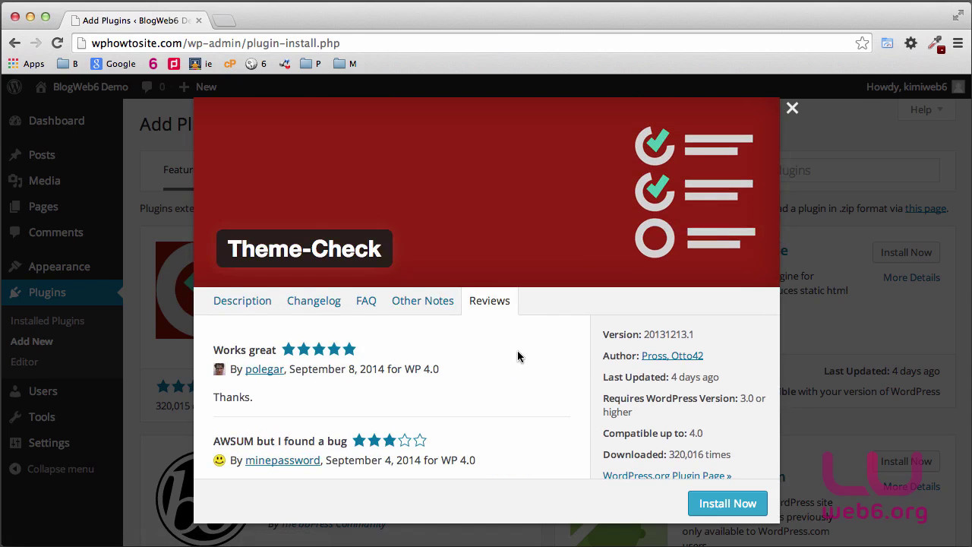
left_click(794, 111)
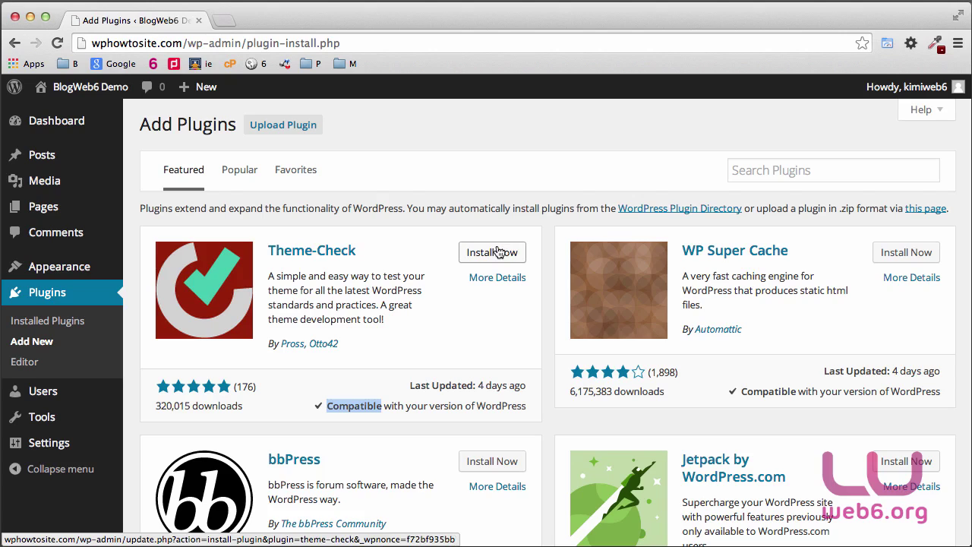
Create a new post titled "Post 1".
mouse_move(51, 163)
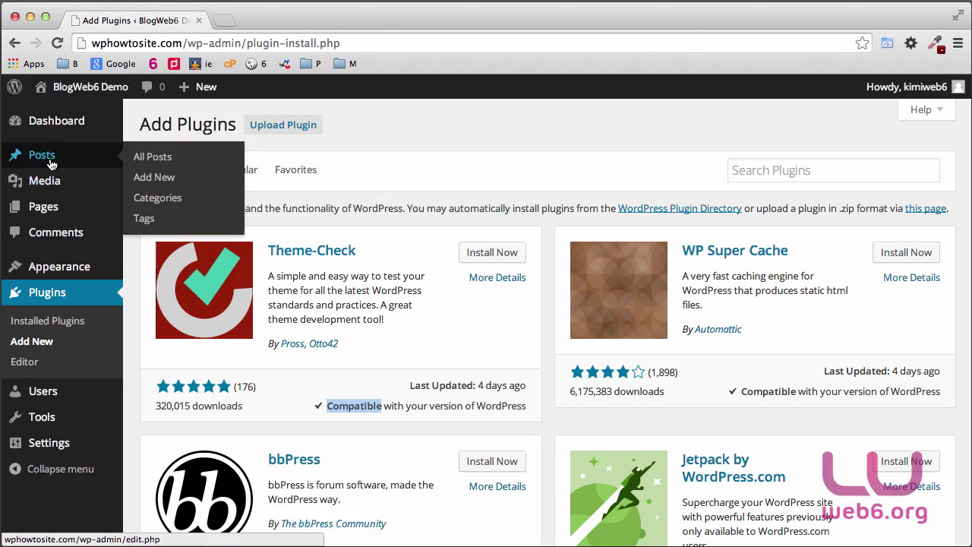
left_click(186, 180)
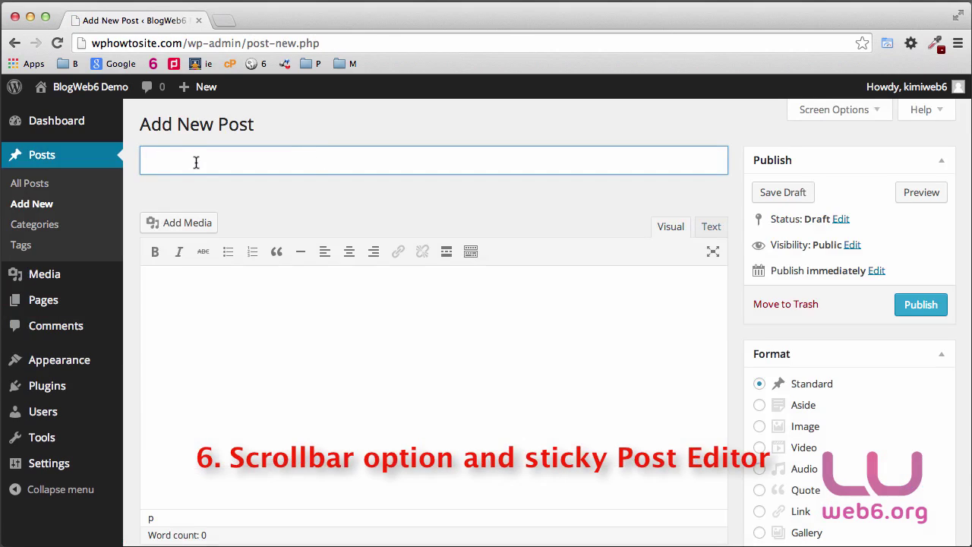
type("Post 1")
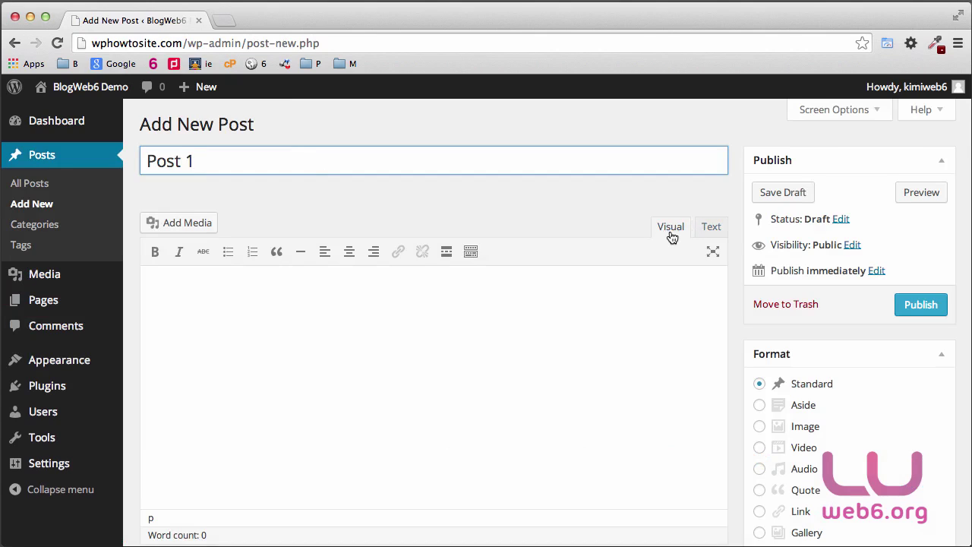
Paste the lorem ipsum paragraphs into the post body in Text mode and return the editor to Visual mode.
left_click(710, 227)
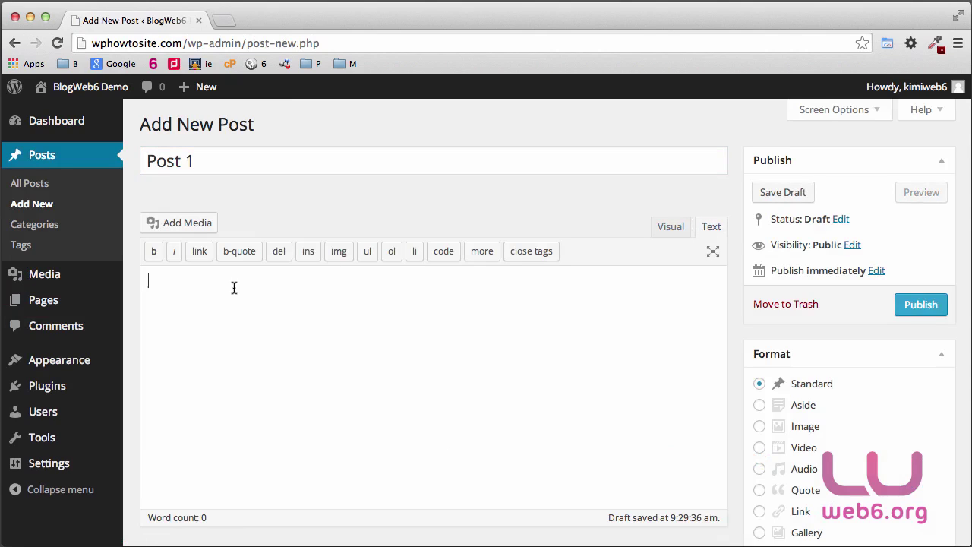
key("super+v")
scroll(594, 277, "up", 3)
scroll(594, 278, "up", 5)
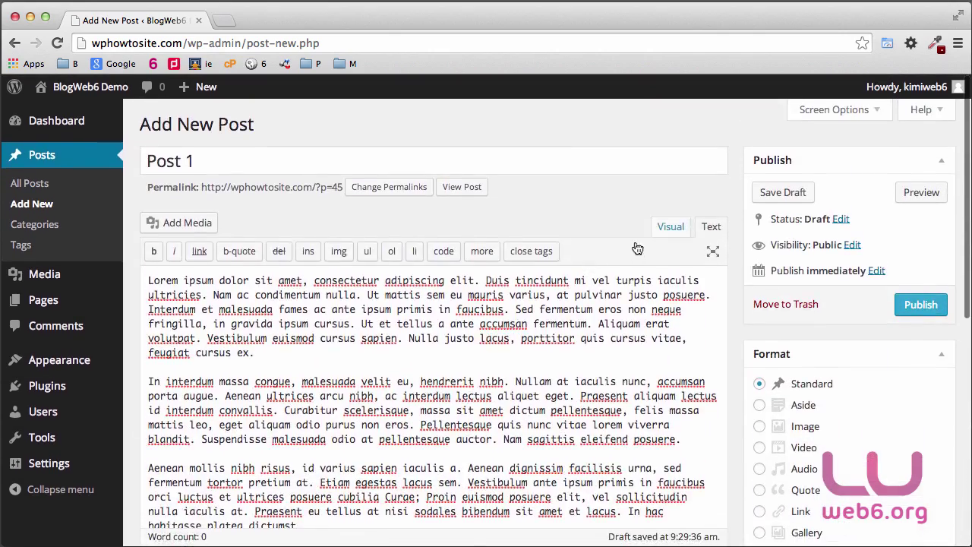
left_click(676, 227)
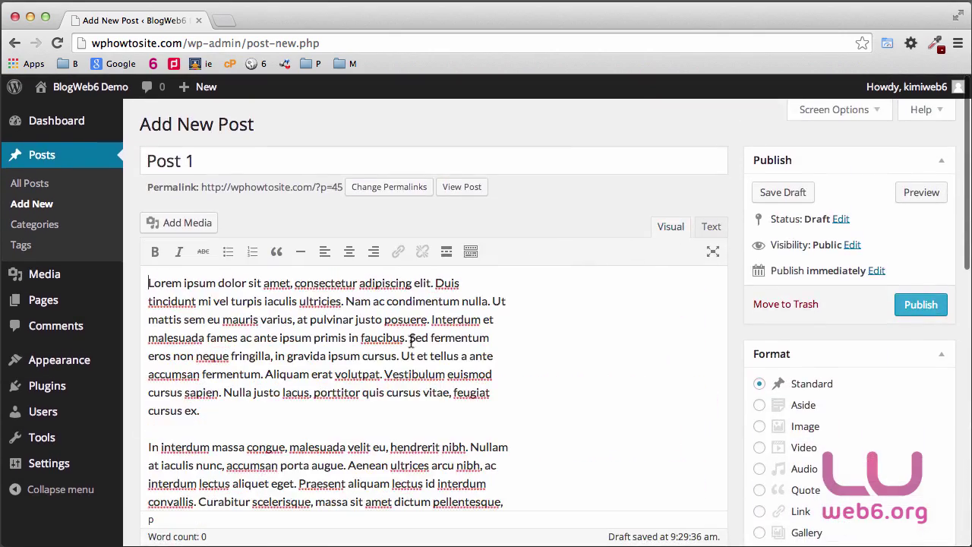
Paste the lorem ipsum text again on a new line after the post's last paragraph.
scroll(470, 367, "down", 10)
scroll(470, 368, "down", 3)
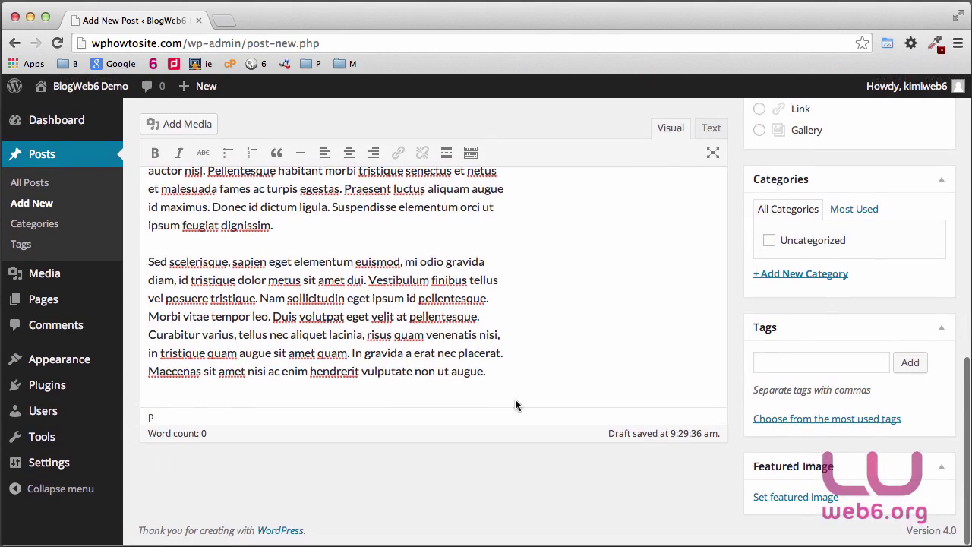
left_click(520, 373)
key("Return")
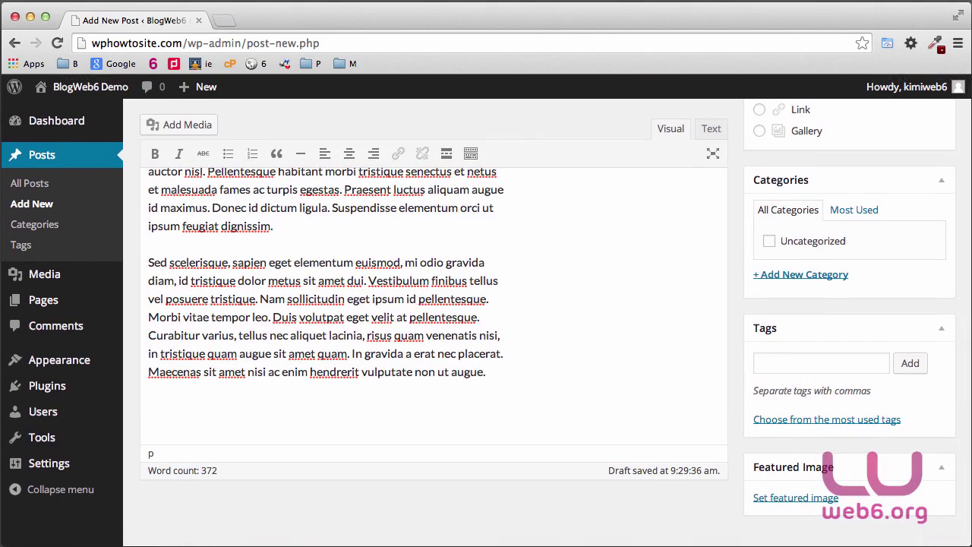
key("super+v")
scroll(590, 297, "up", 5)
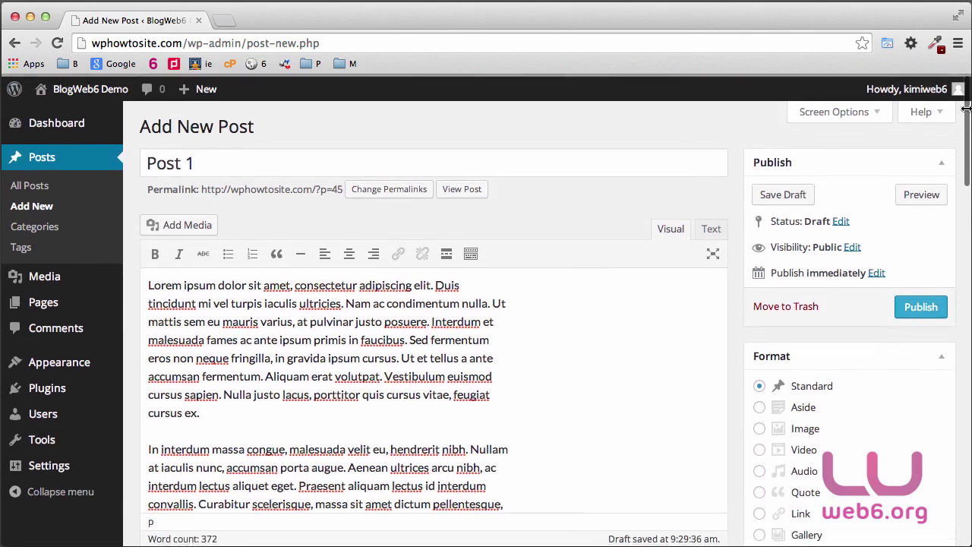
Enable Excerpt, Send Trackbacks, Custom Fields, Discussion and Slug in the post's Screen Options, and close the options.
left_click(851, 58)
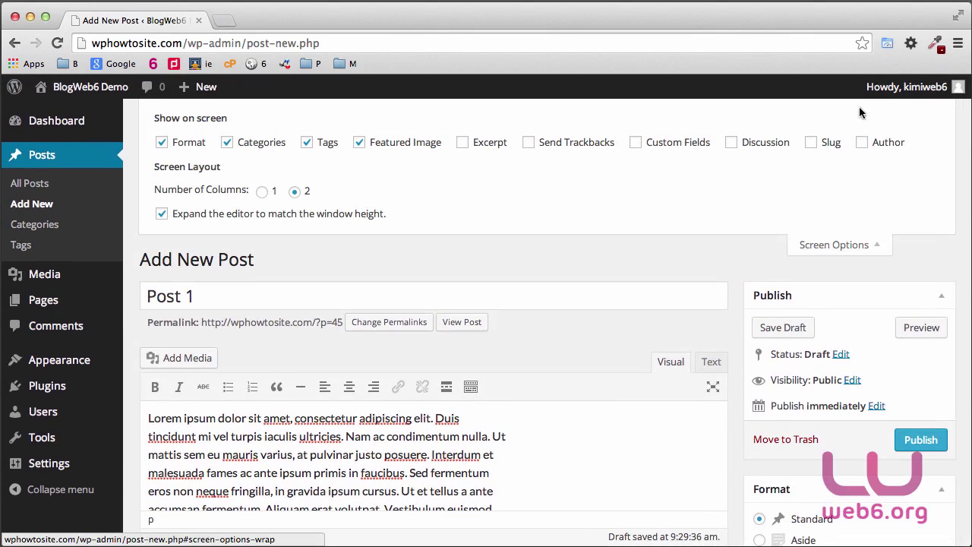
left_click_drag(474, 144, 478, 148)
left_click(530, 144)
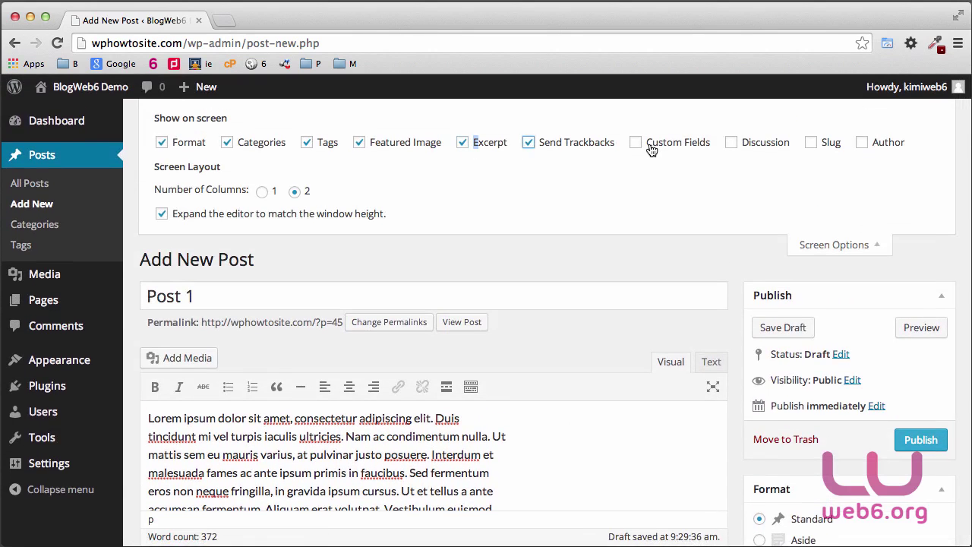
left_click(637, 143)
left_click(730, 144)
left_click(812, 144)
left_click(845, 244)
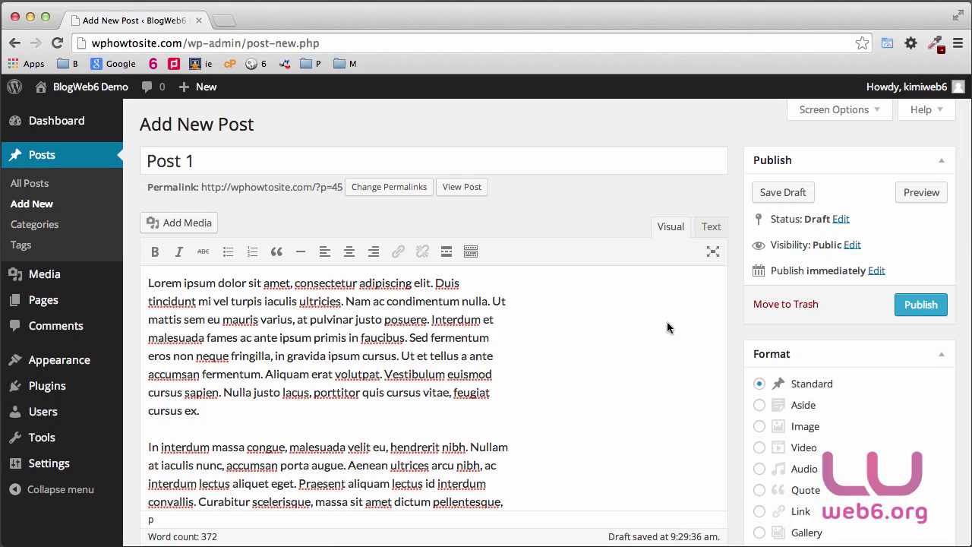
Show the editor's second toolbar row and examine the toolbar's behaviour while moving through the post.
left_click(472, 257)
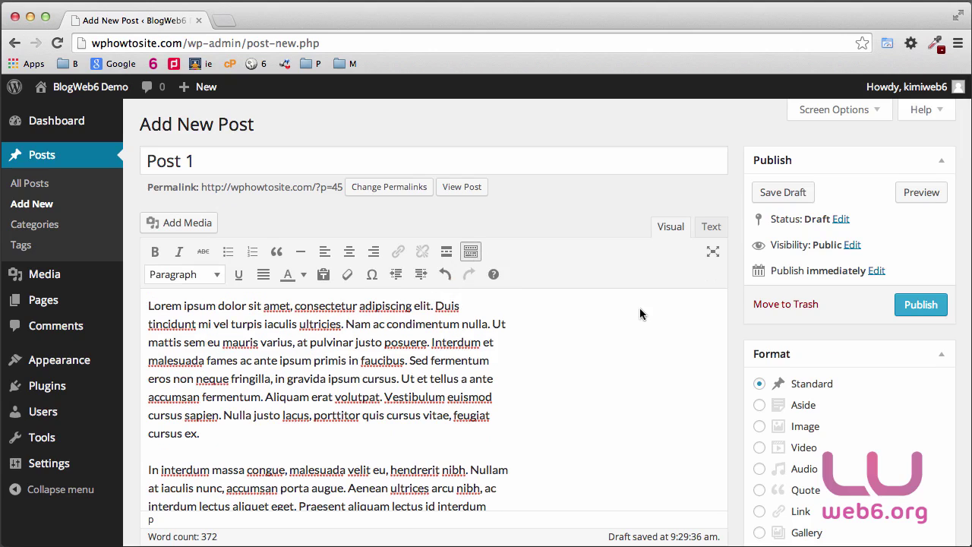
scroll(910, 372, "down", 4)
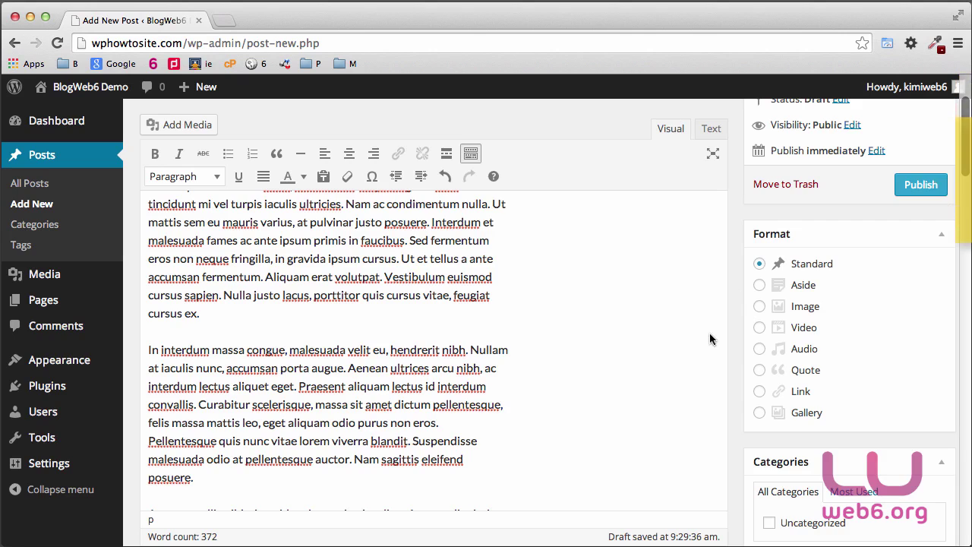
Go through the whole post down to the Excerpt box, checking the toolbar's position along the way.
scroll(710, 336, "down", 3)
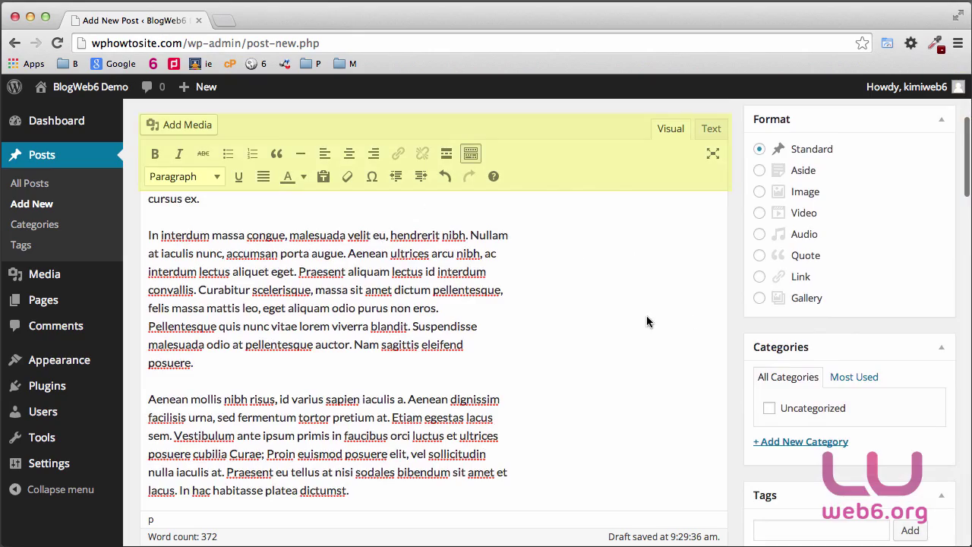
scroll(644, 317, "down", 10)
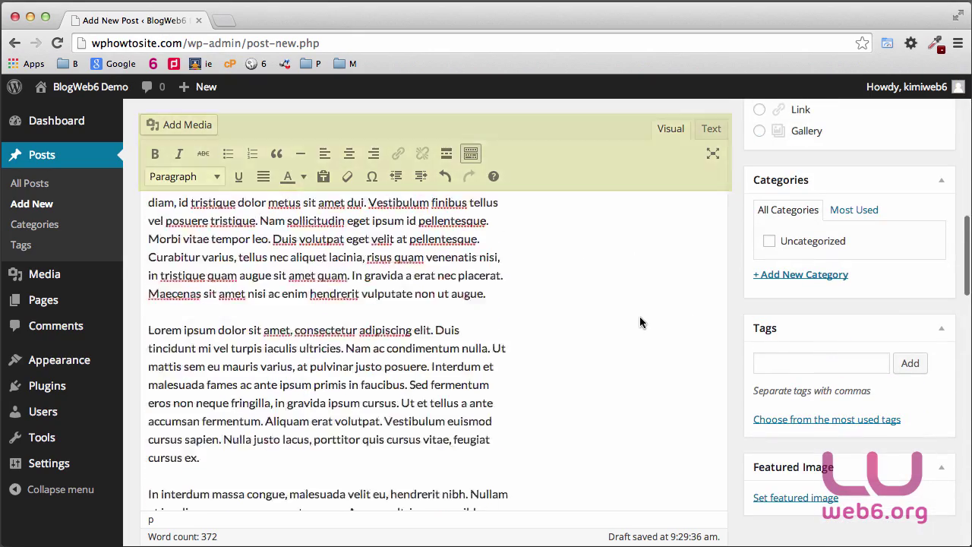
scroll(639, 317, "down", 8)
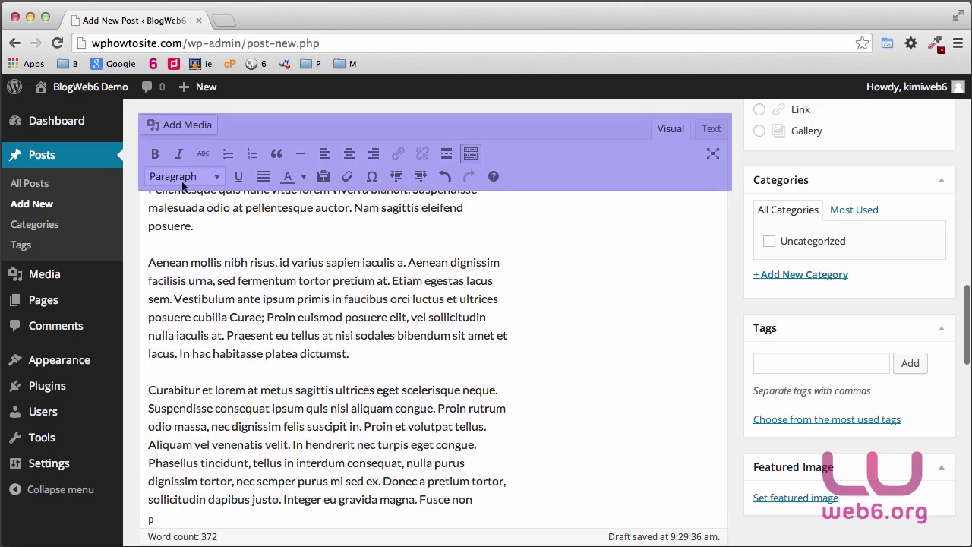
scroll(608, 332, "down", 10)
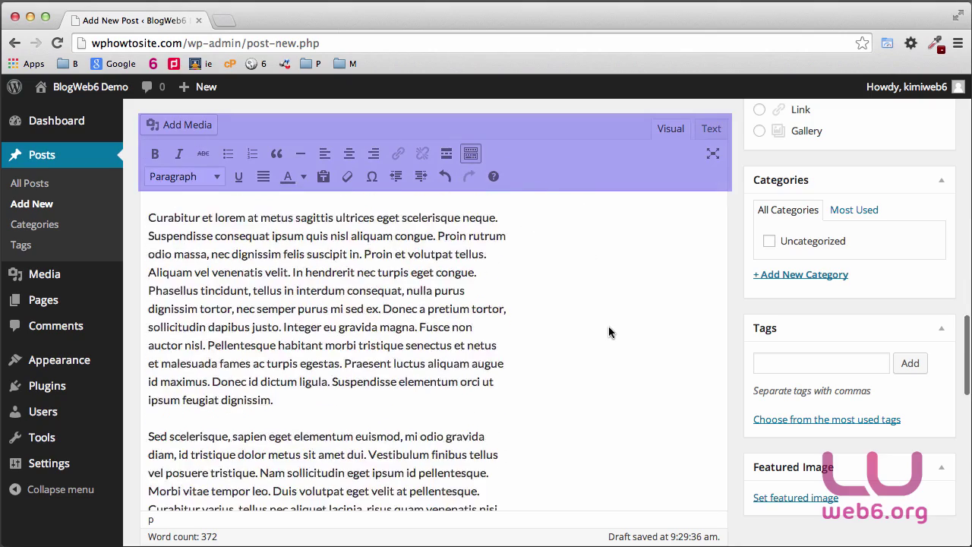
scroll(608, 332, "down", 1)
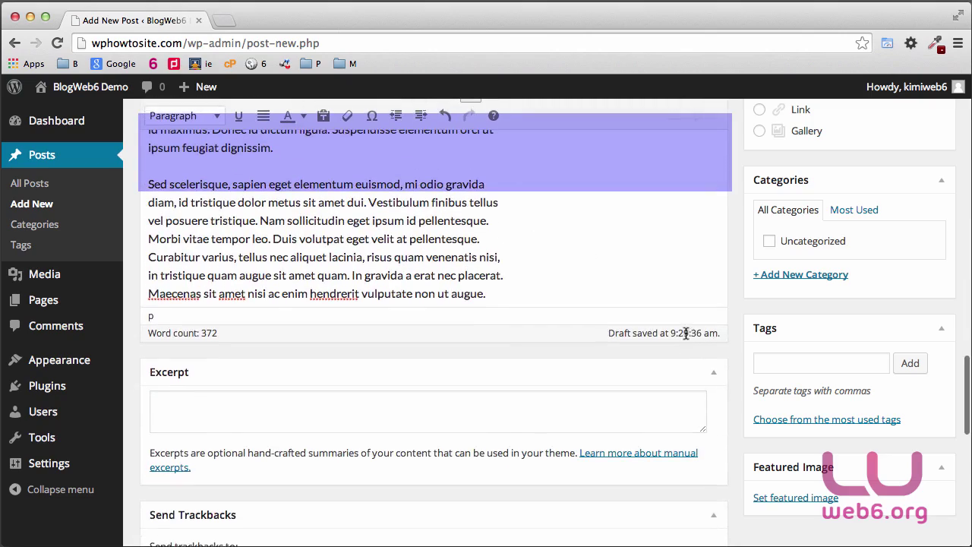
scroll(674, 304, "up", 15)
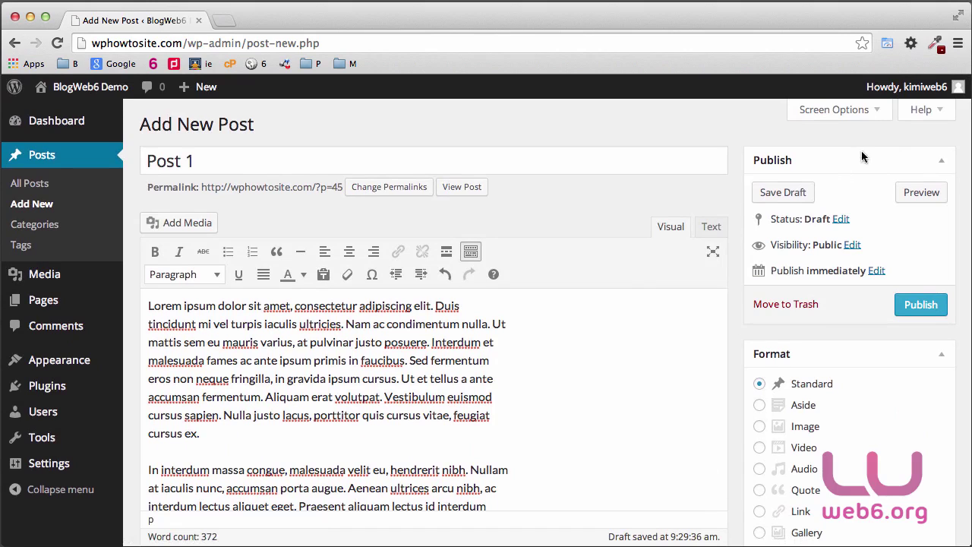
Open the post's Screen Options and examine the end of the editor with the window-height expansion option enabled.
left_click(868, 110)
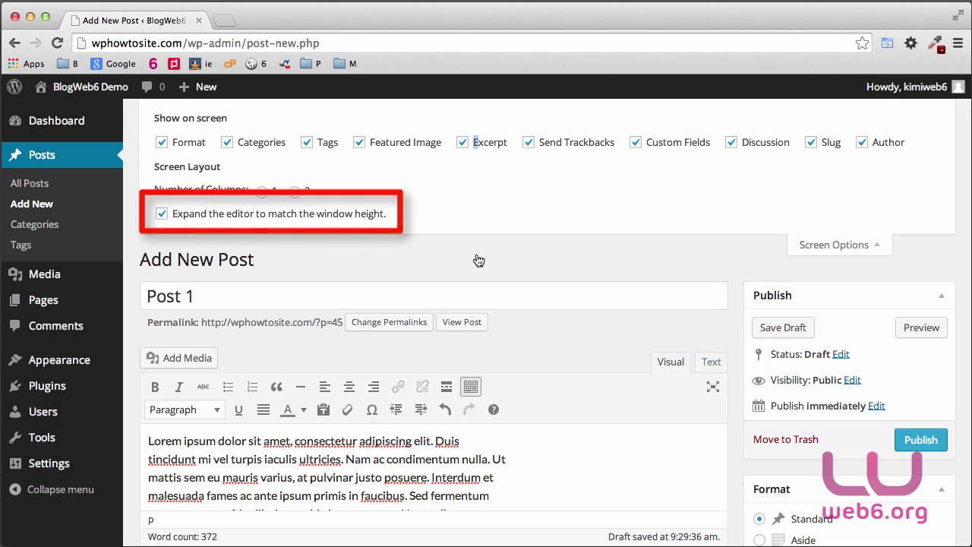
scroll(840, 410, "down", 10)
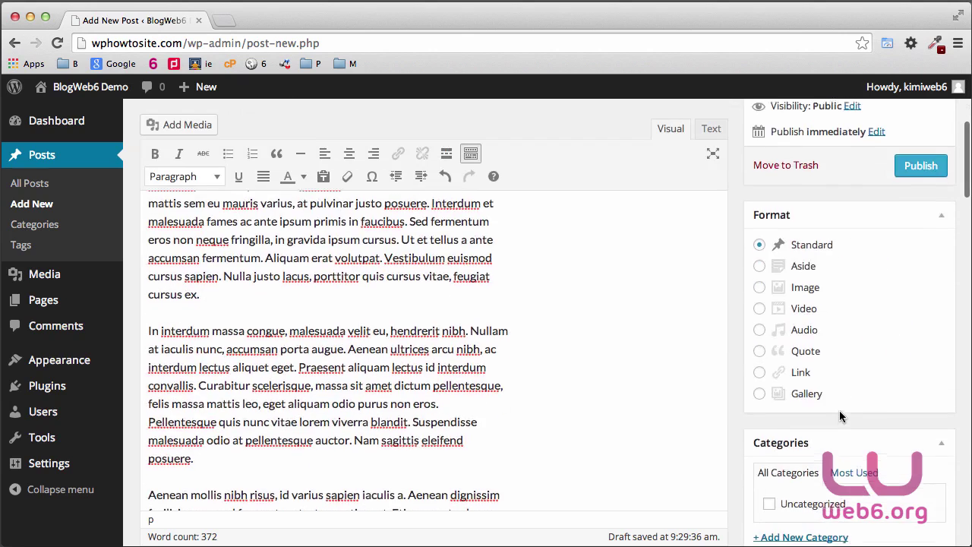
scroll(726, 474, "down", 15)
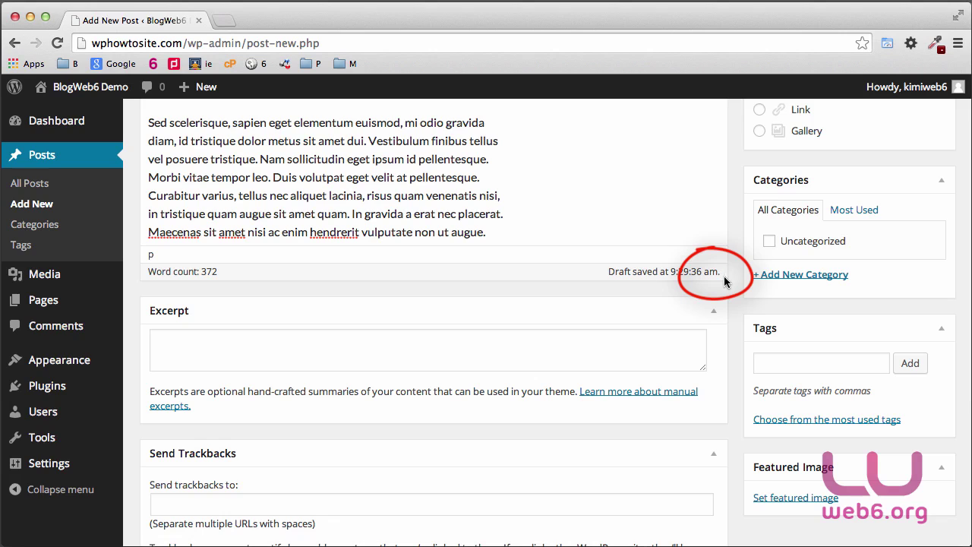
scroll(737, 325, "up", 1)
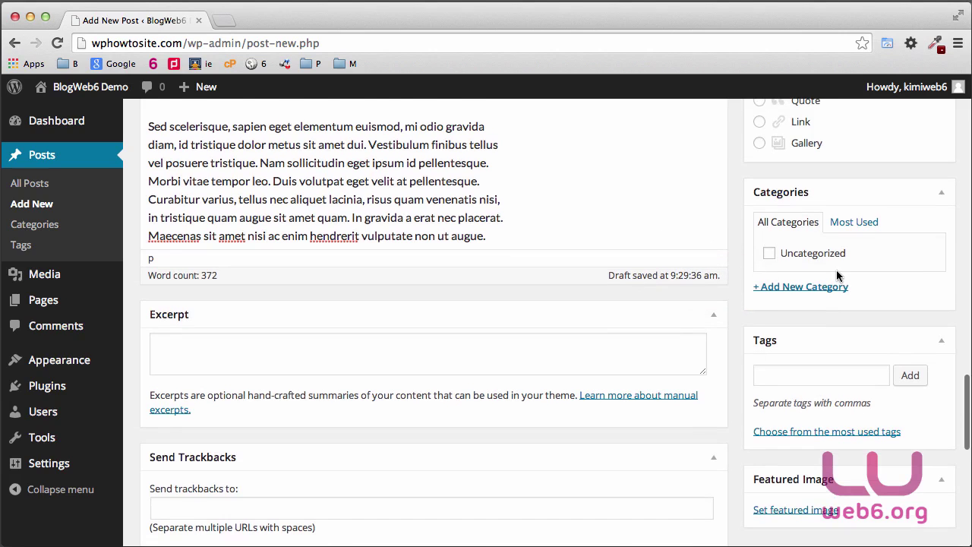
scroll(835, 270, "up", 10)
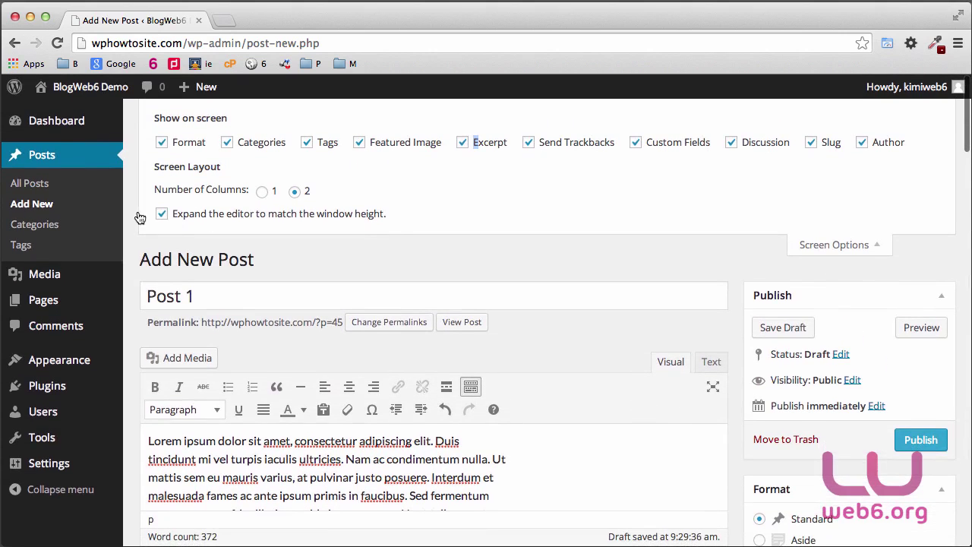
Disable "Expand the editor to match the window height" in Screen Options, close the options and look through the post.
left_click(161, 215)
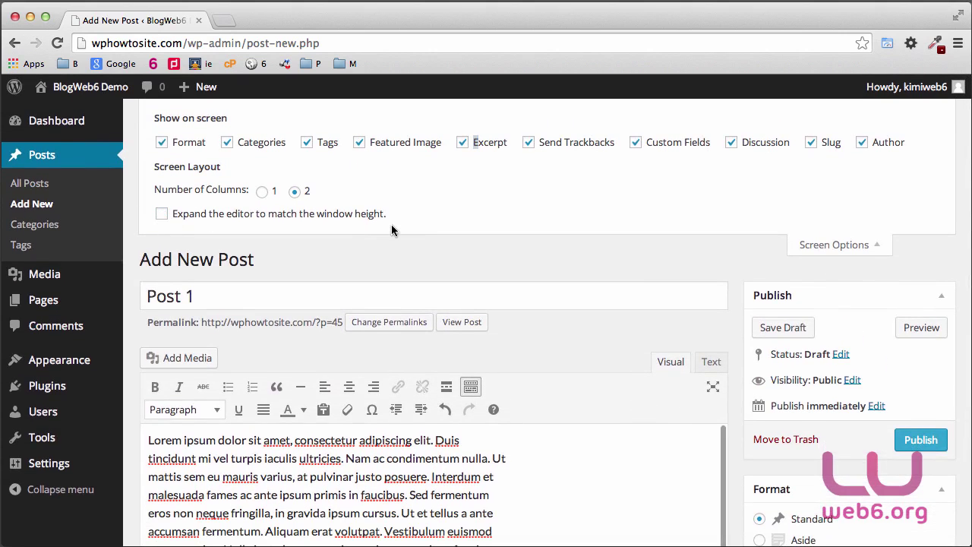
left_click(866, 246)
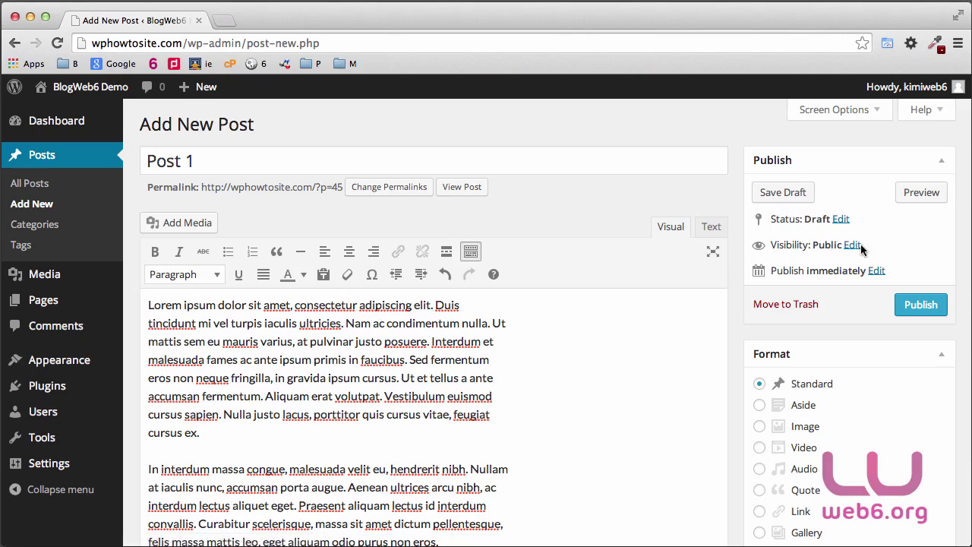
scroll(659, 370, "down", 8)
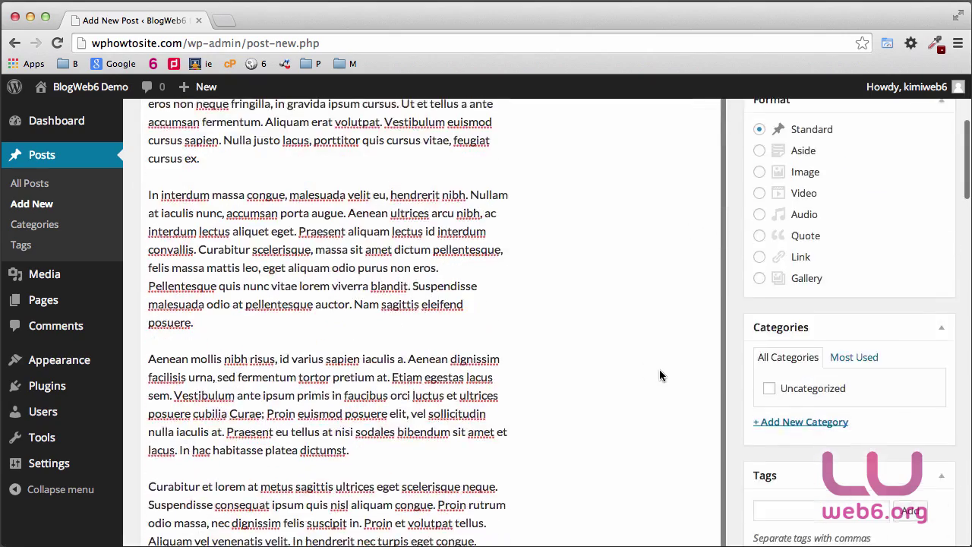
scroll(659, 374, "down", 10)
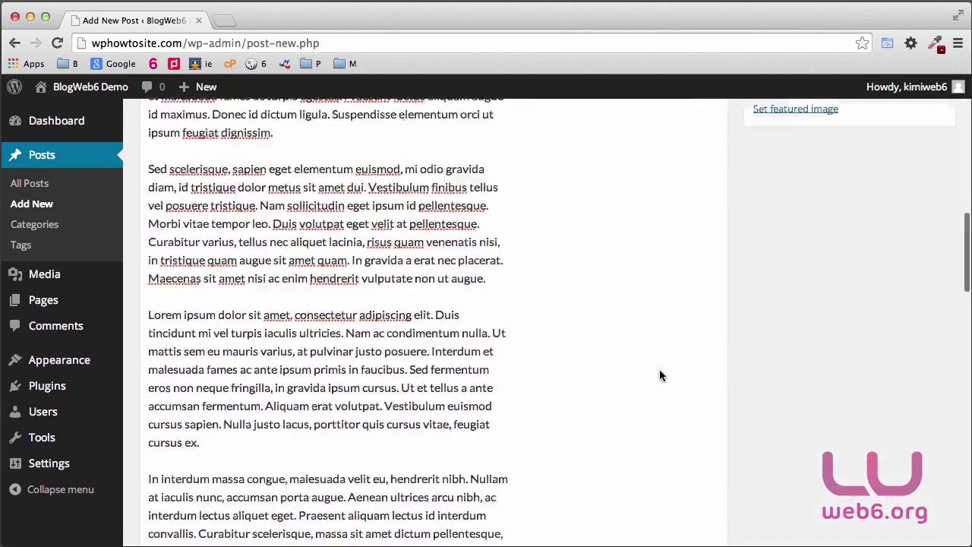
scroll(660, 374, "up", 8)
scroll(660, 375, "up", 10)
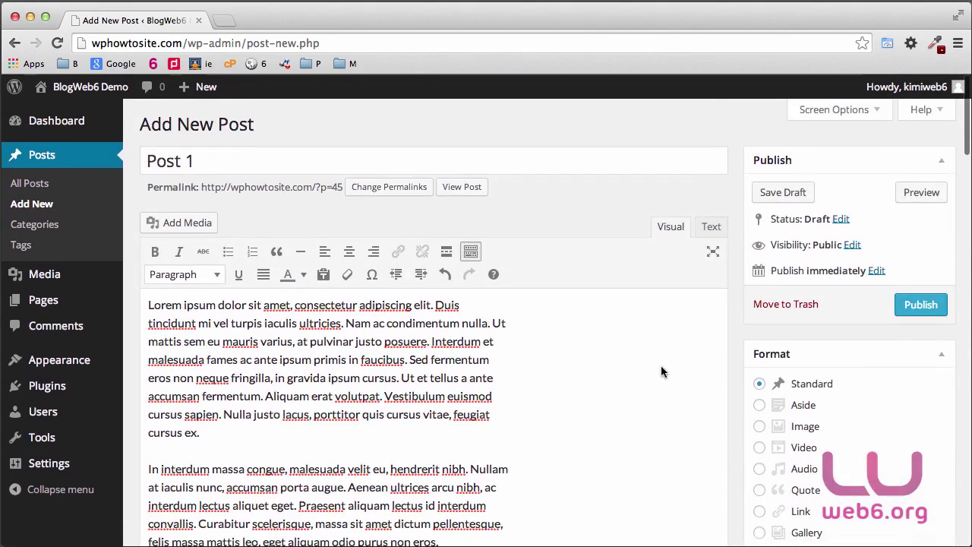
Shorten the post editor twice by its lower corner at the end of the post.
scroll(662, 410, "down", 2)
scroll(662, 411, "down", 2)
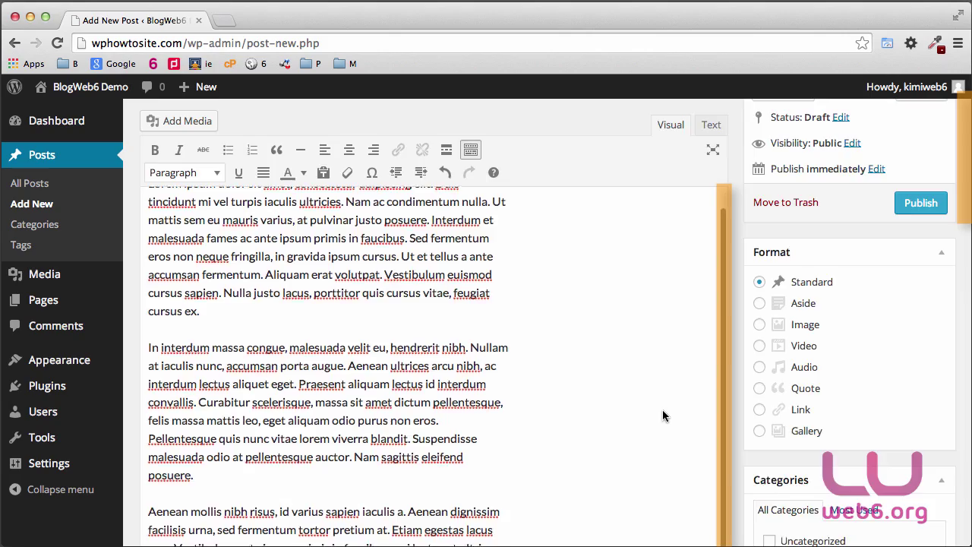
scroll(663, 414, "down", 10)
scroll(663, 414, "down", 10)
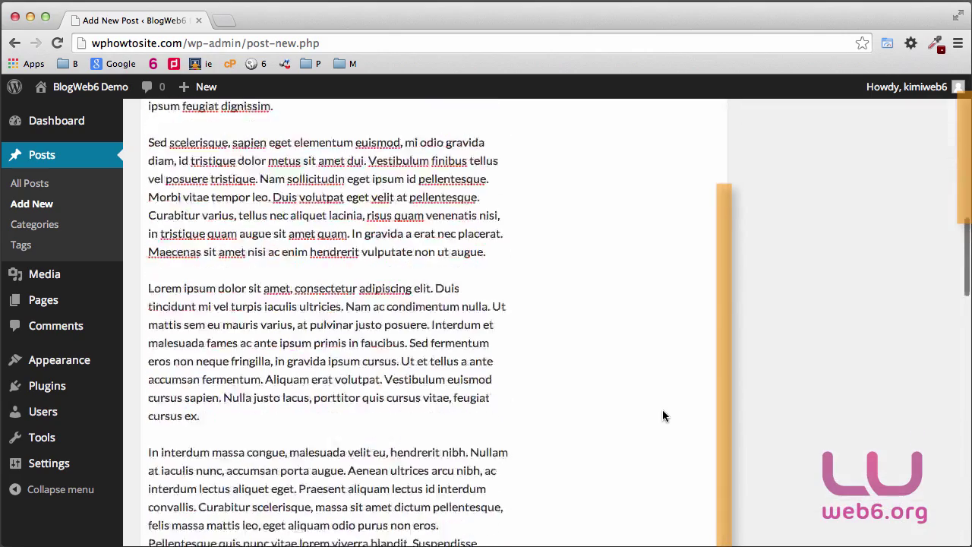
scroll(662, 414, "down", 4)
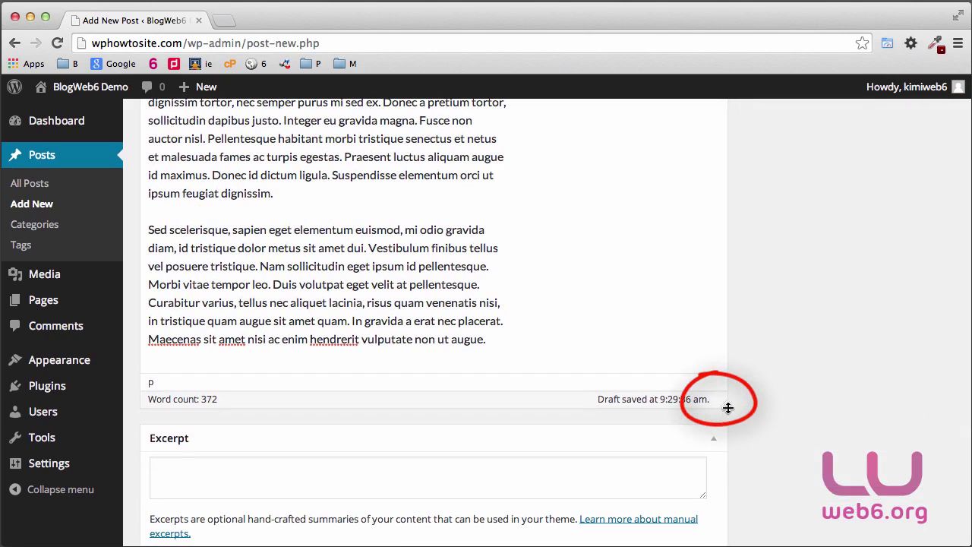
left_click_drag(725, 406, 637, 252)
scroll(731, 220, "up", 5)
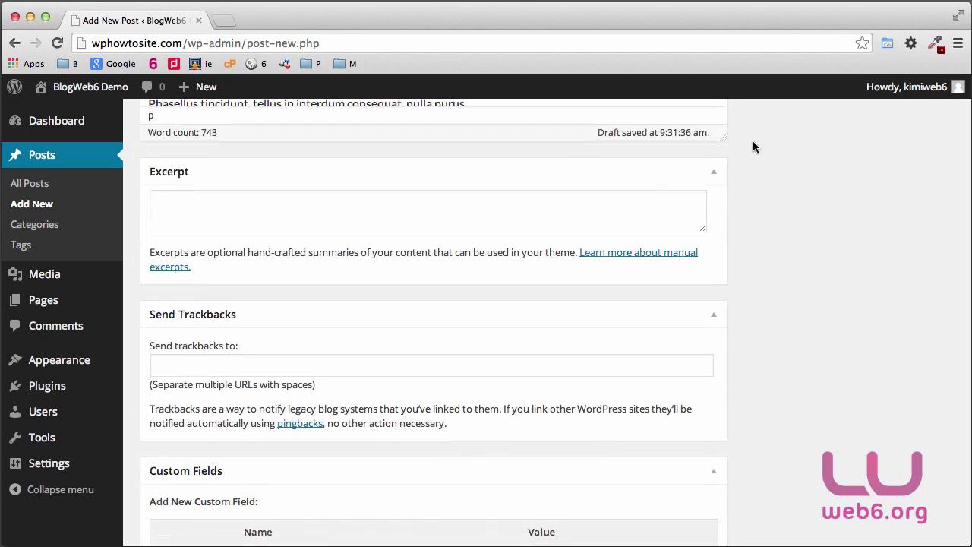
scroll(832, 260, "up", 1)
scroll(764, 274, "down", 10)
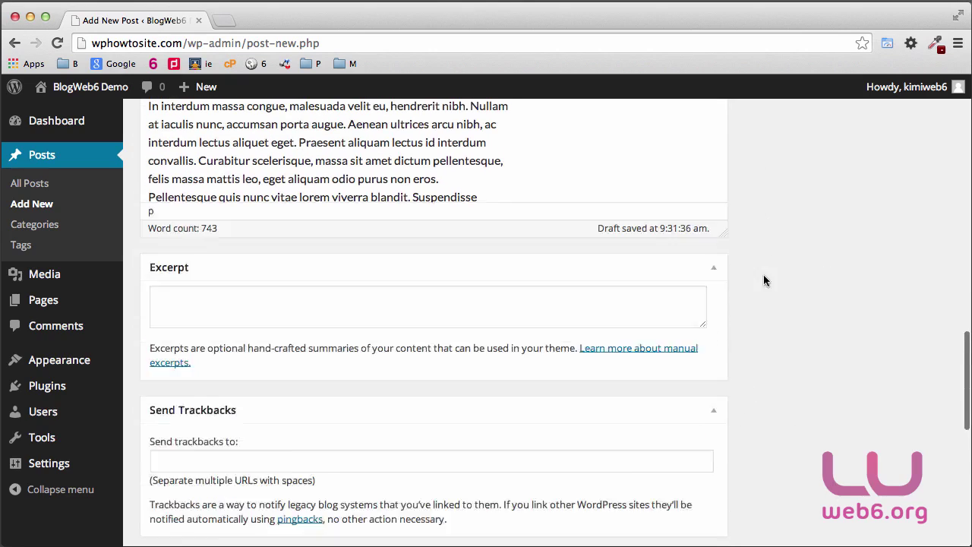
scroll(875, 255, "up", 8)
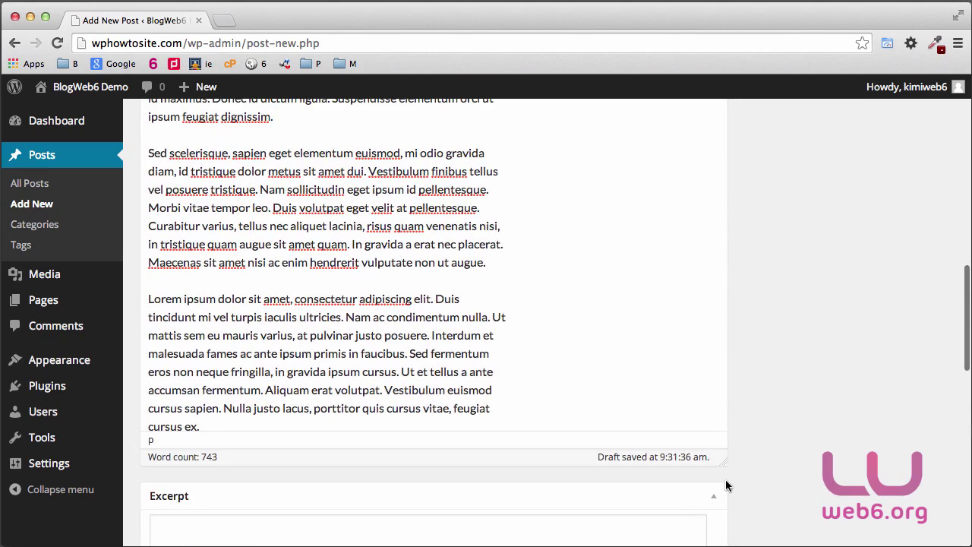
left_click_drag(725, 463, 724, 140)
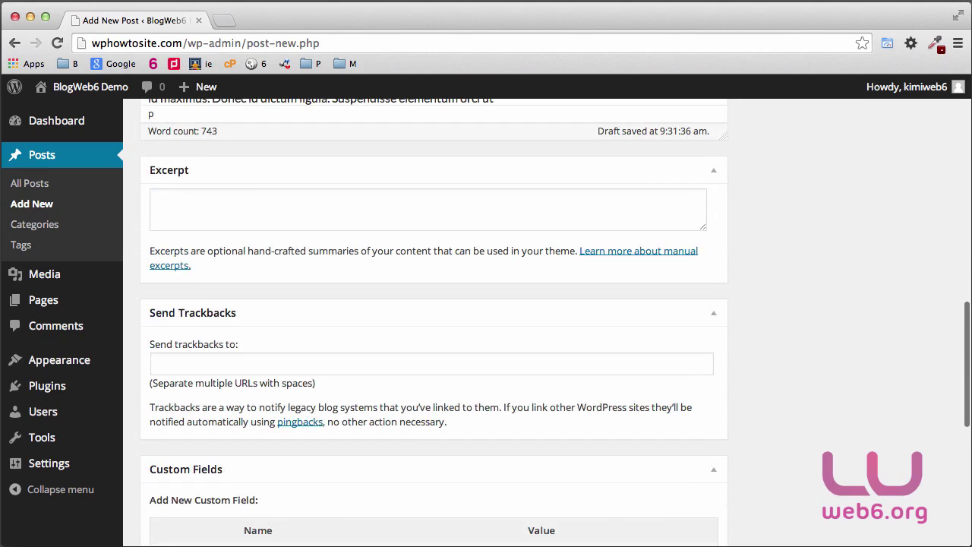
Resize the browser window and readjust the post editor's height by its lower corner, finishing with a taller editor.
left_click_drag(967, 540, 971, 544)
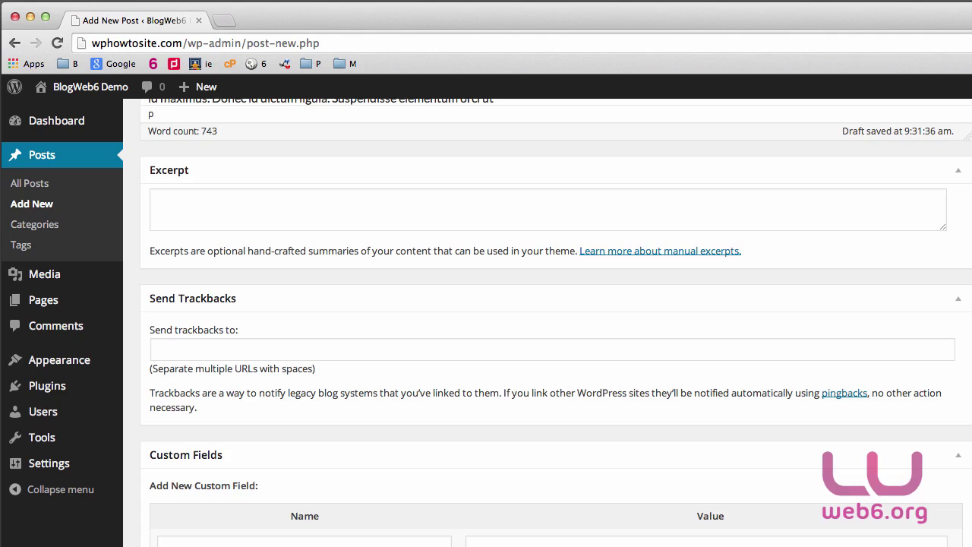
left_click_drag(967, 134, 904, 256)
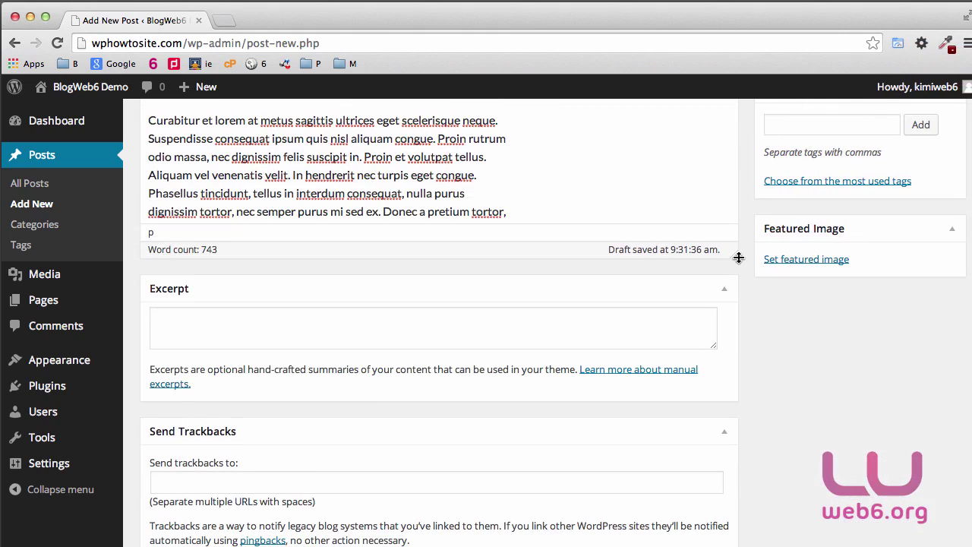
mouse_move(729, 255)
left_mouse_down()
mouse_move(723, 351)
mouse_move(739, 362)
mouse_move(741, 245)
mouse_move(716, 457)
mouse_move(733, 243)
left_mouse_up()
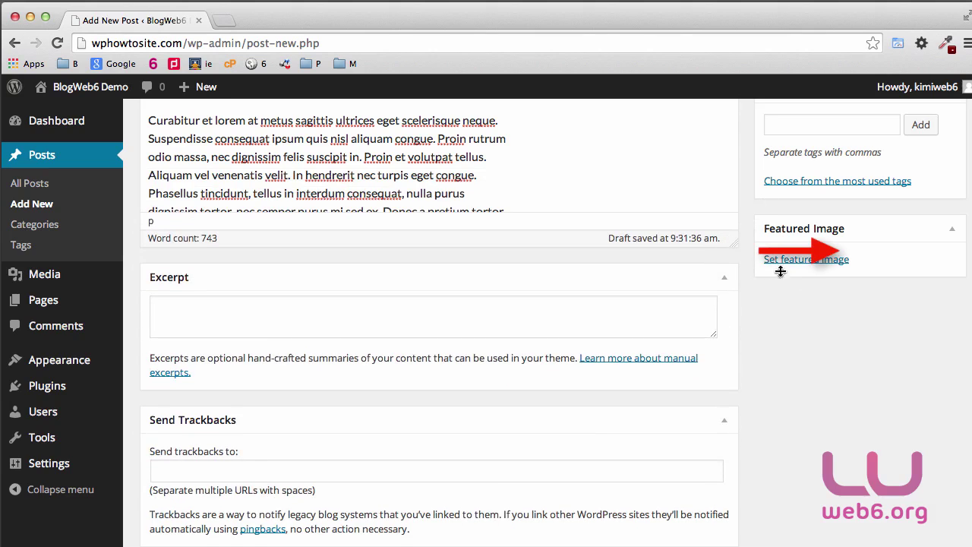
mouse_move(734, 243)
left_mouse_down()
mouse_move(858, 395)
mouse_move(835, 281)
mouse_move(838, 373)
mouse_move(820, 288)
mouse_move(790, 354)
mouse_move(696, 371)
mouse_move(842, 356)
left_mouse_up()
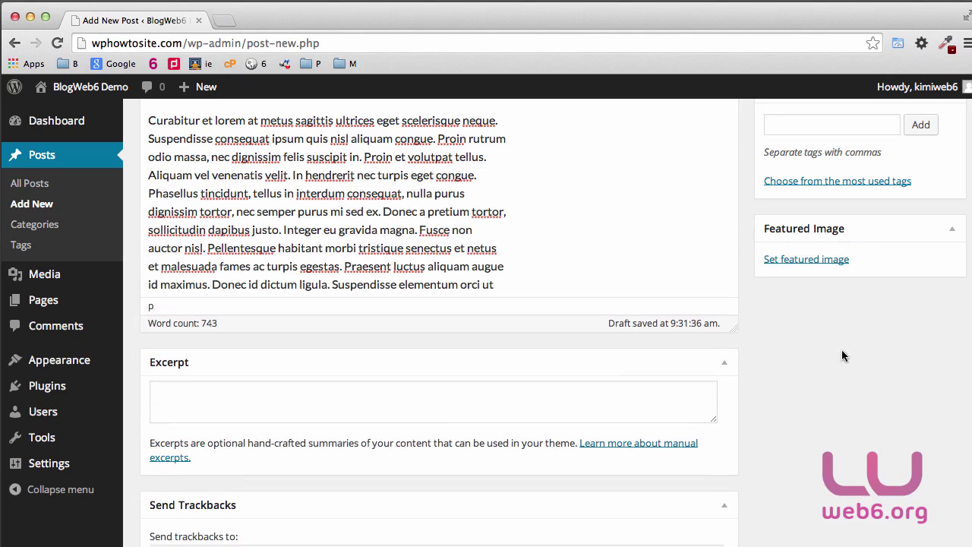
left_click_drag(764, 332, 814, 336)
Toggle "Expand the editor to match the window height" in the post's Screen Options and close the options.
scroll(815, 336, "up", 10)
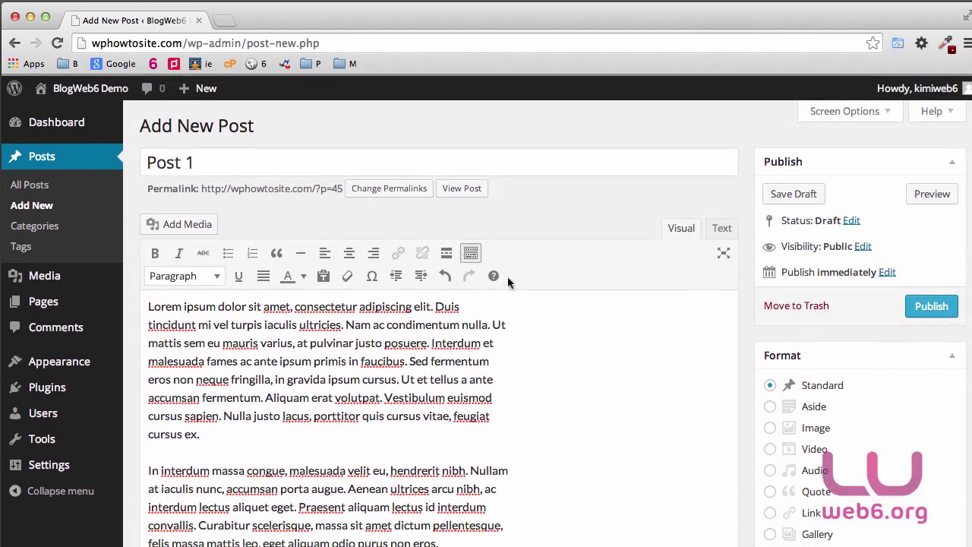
left_click(878, 120)
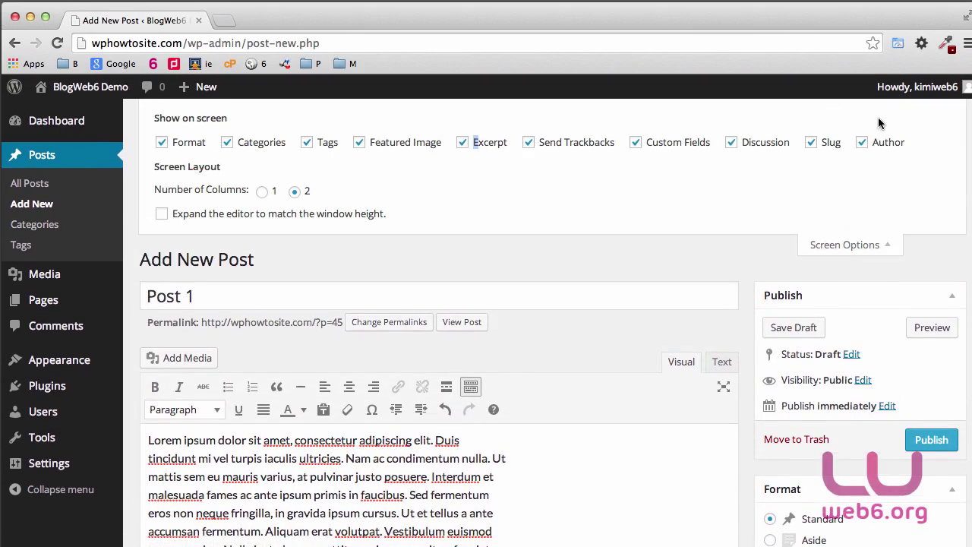
left_click(160, 211)
left_click(886, 250)
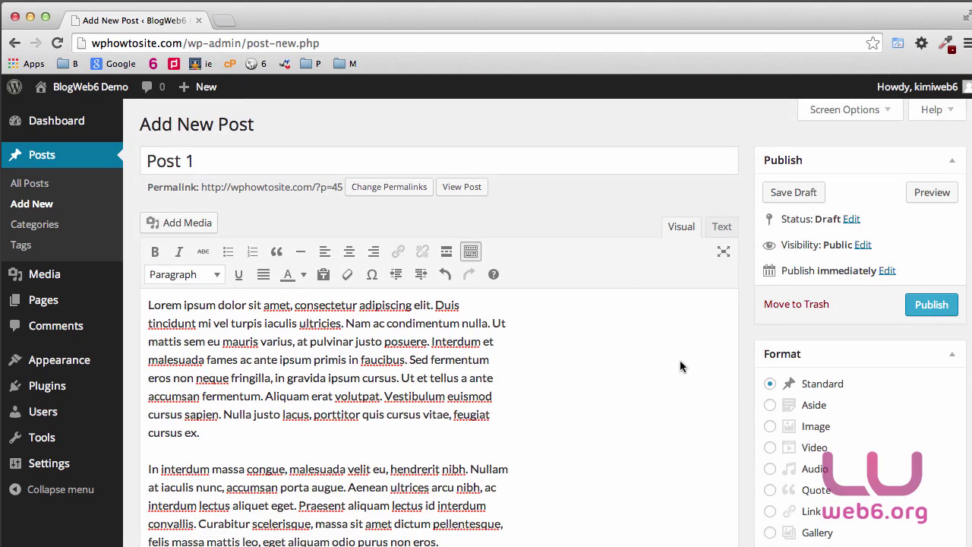
scroll(687, 360, "down", 5)
scroll(686, 360, "up", 5)
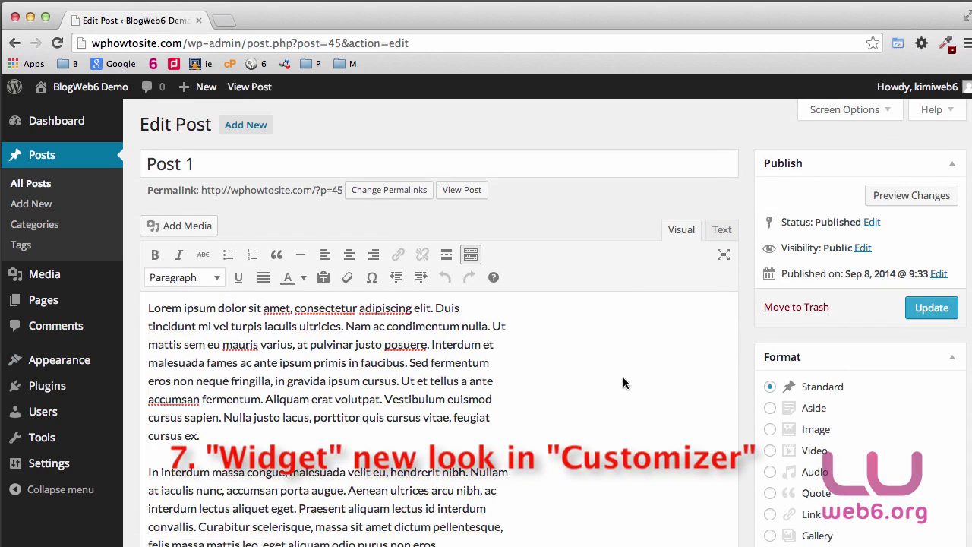
Open the theme Customizer, view the areas listed in its Widgets section and return to the main list of sections.
mouse_move(91, 362)
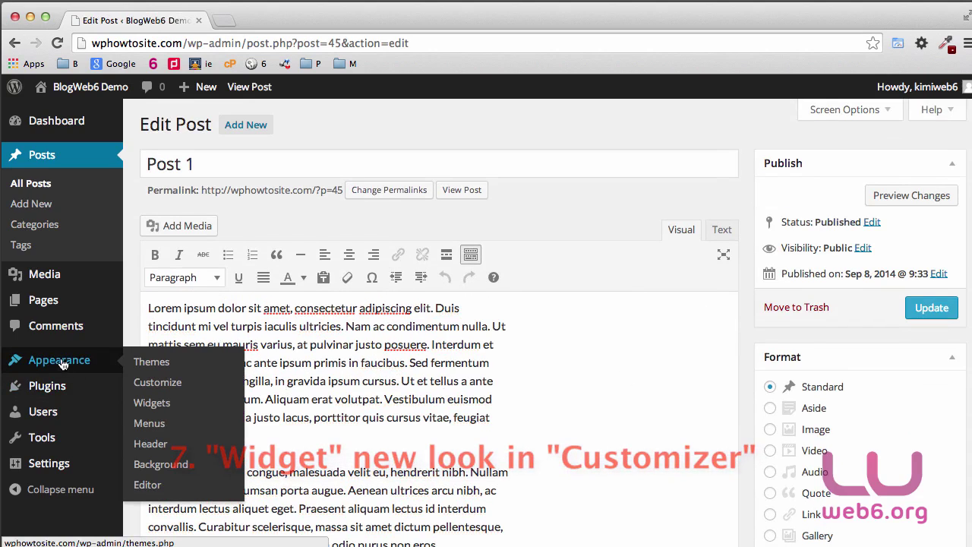
left_click(149, 384)
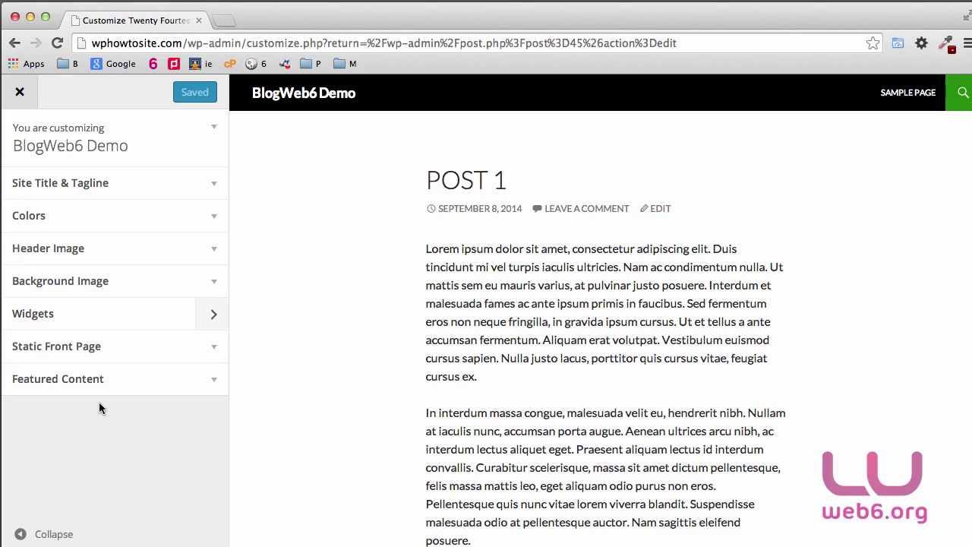
left_click(205, 320)
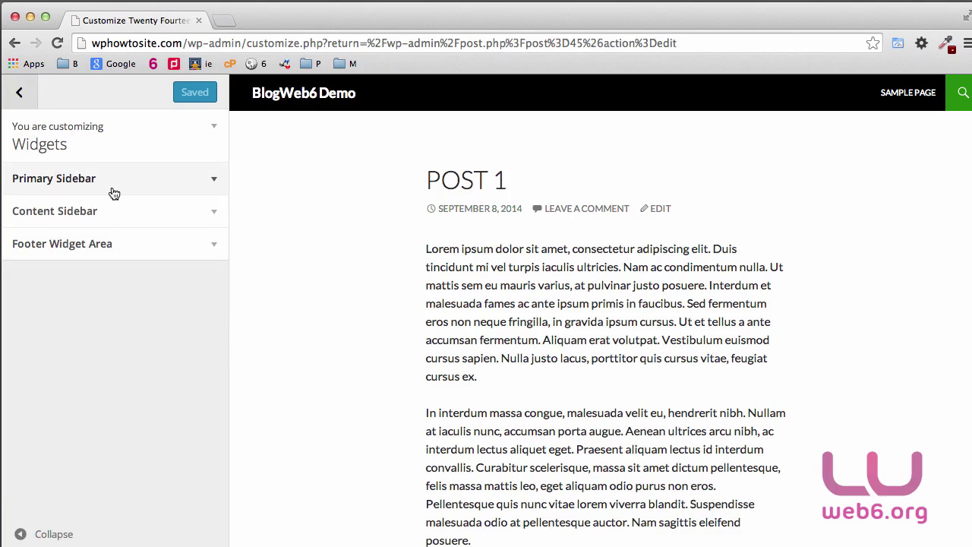
left_click(19, 92)
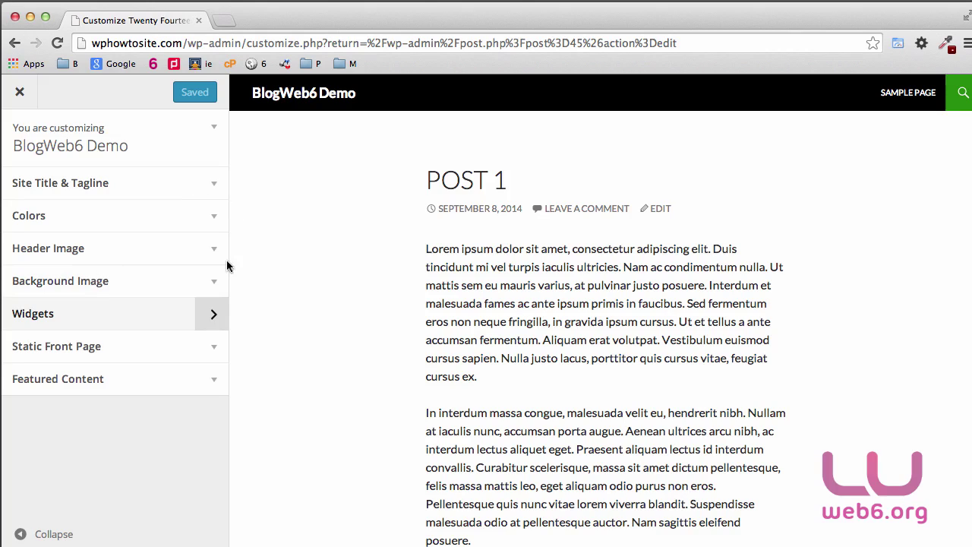
Leave the Customizer and copy the YouTube share link of "Install WordPress 4 or 4+ Manually in cPanel" with the playlist option off.
left_click(19, 93)
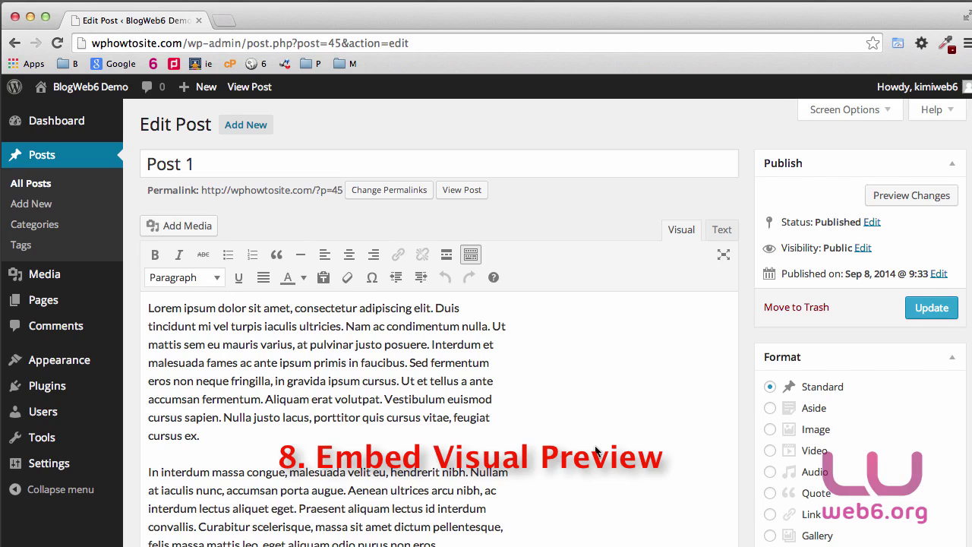
left_click(225, 21)
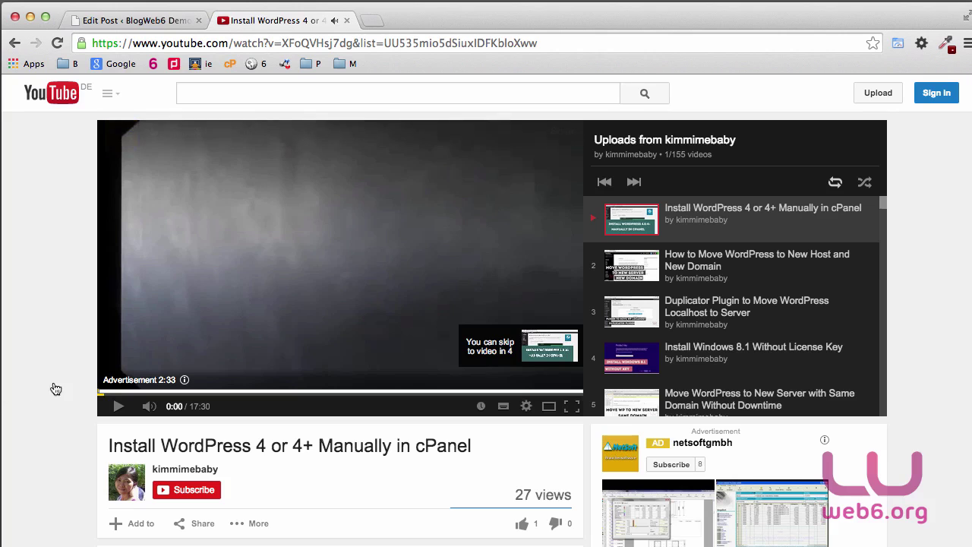
scroll(67, 366, "down", 4)
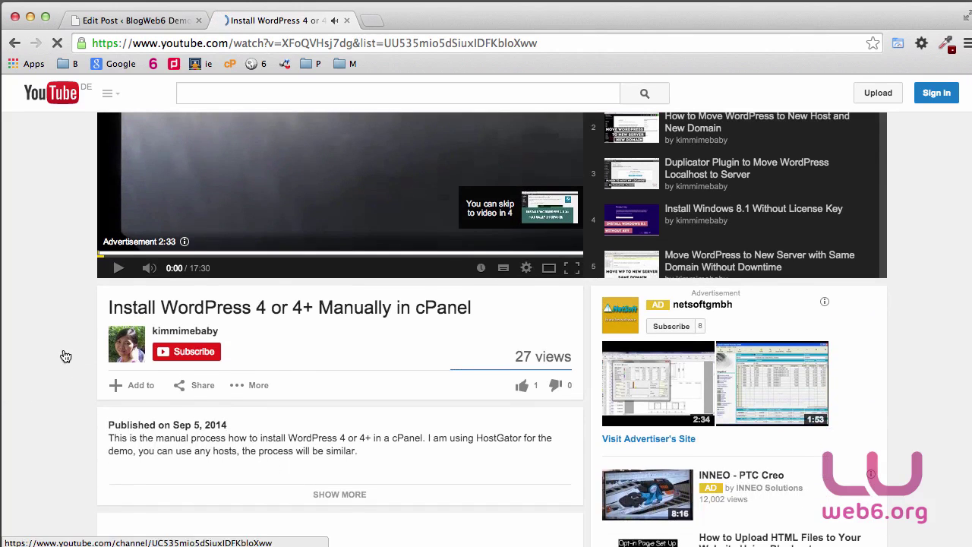
scroll(428, 351, "down", 4)
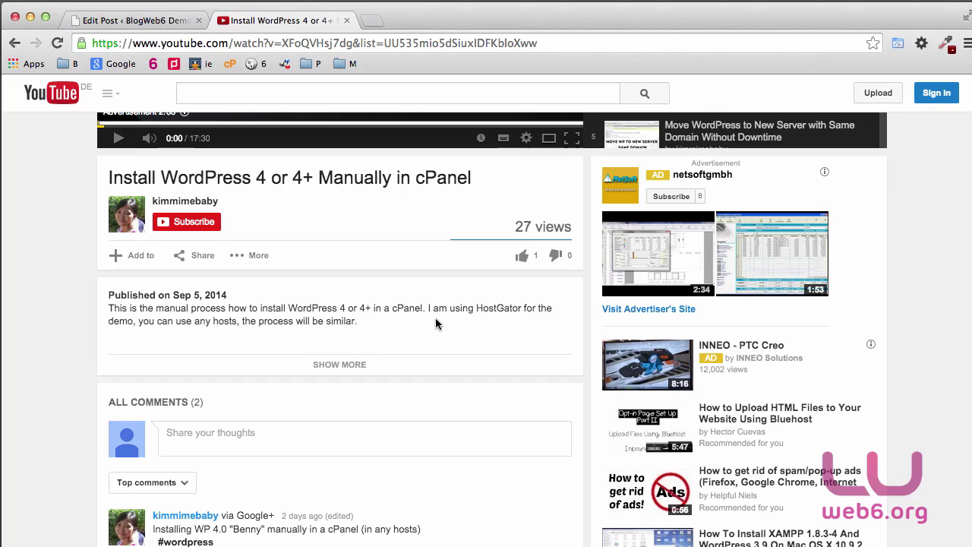
left_click(199, 258)
left_click(114, 362)
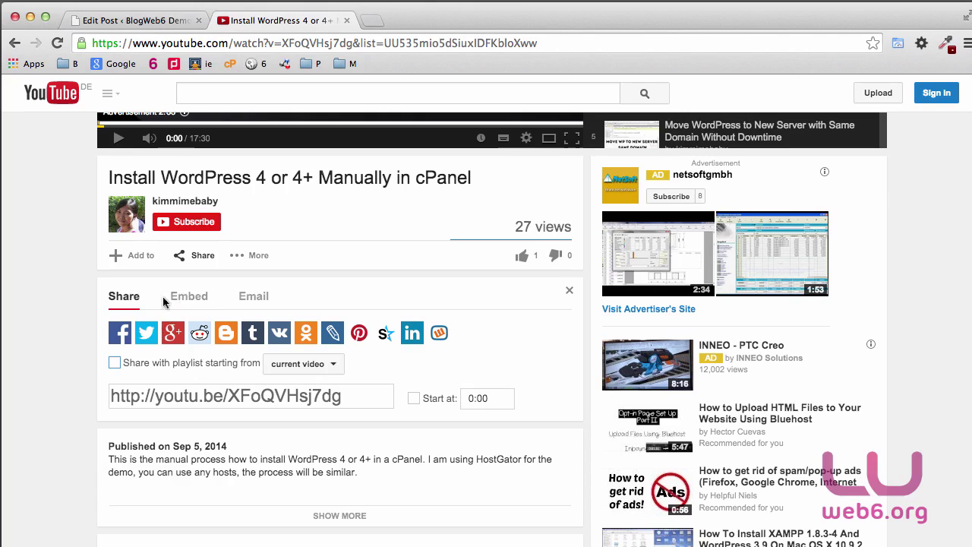
left_click(228, 396)
right_click(178, 401)
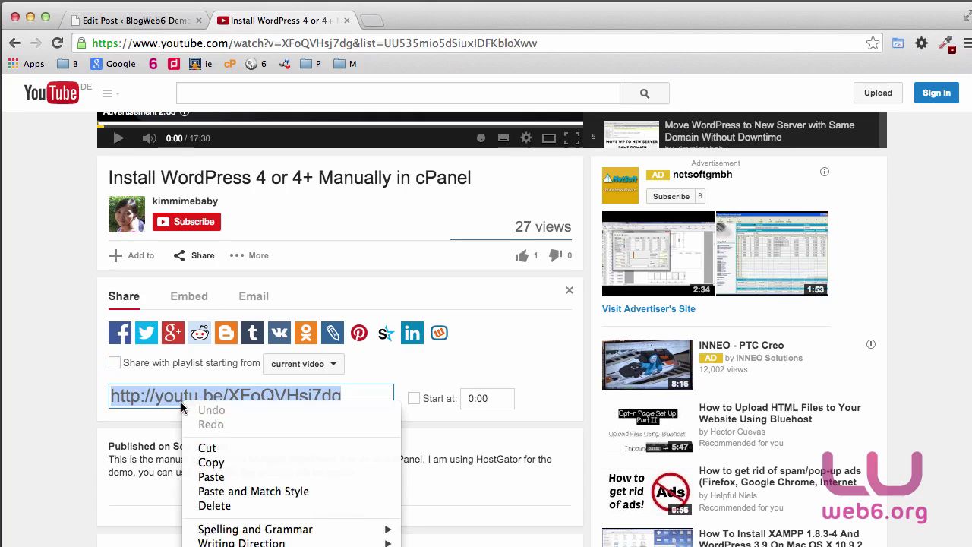
left_click(212, 460)
Paste the copied video link on a new line between the first and second paragraphs of Post 1.
left_click(137, 23)
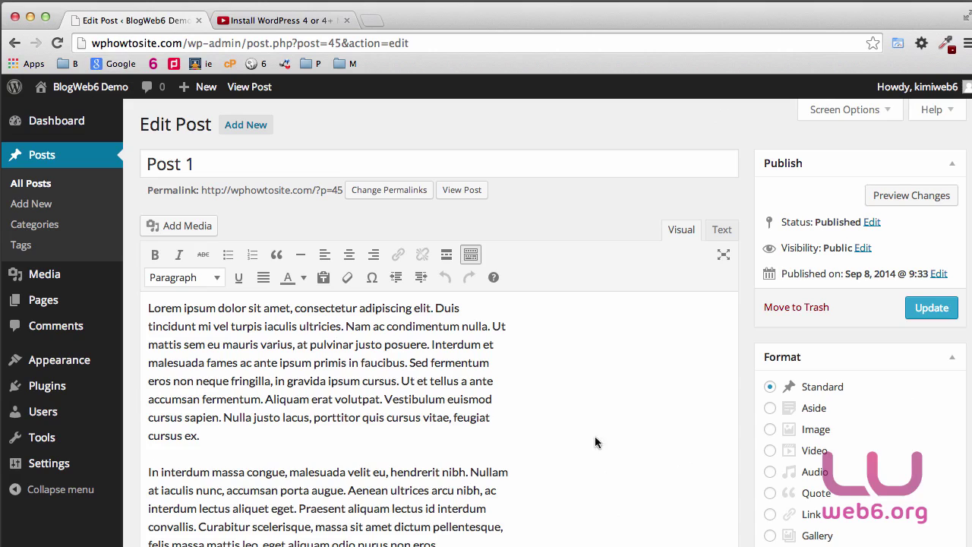
scroll(585, 433, "down", 2)
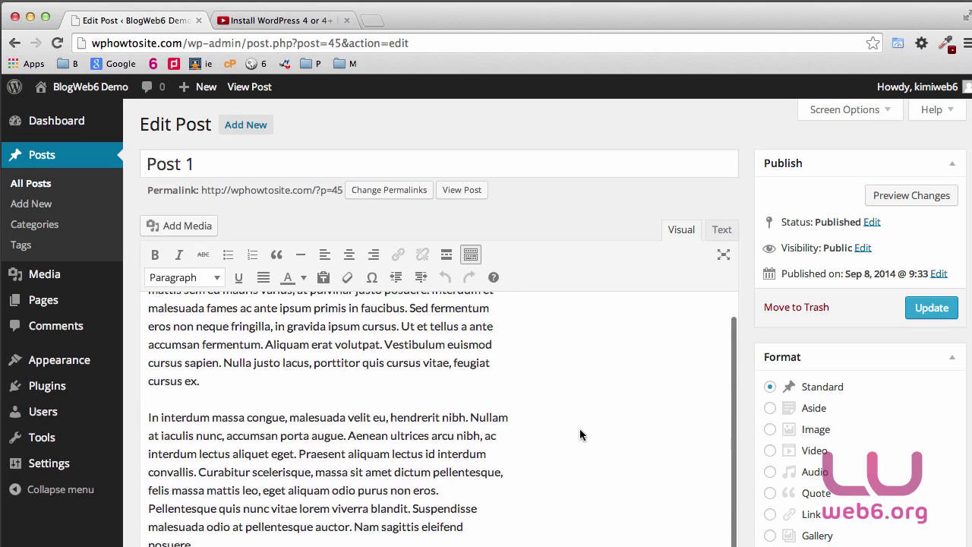
left_click(240, 388)
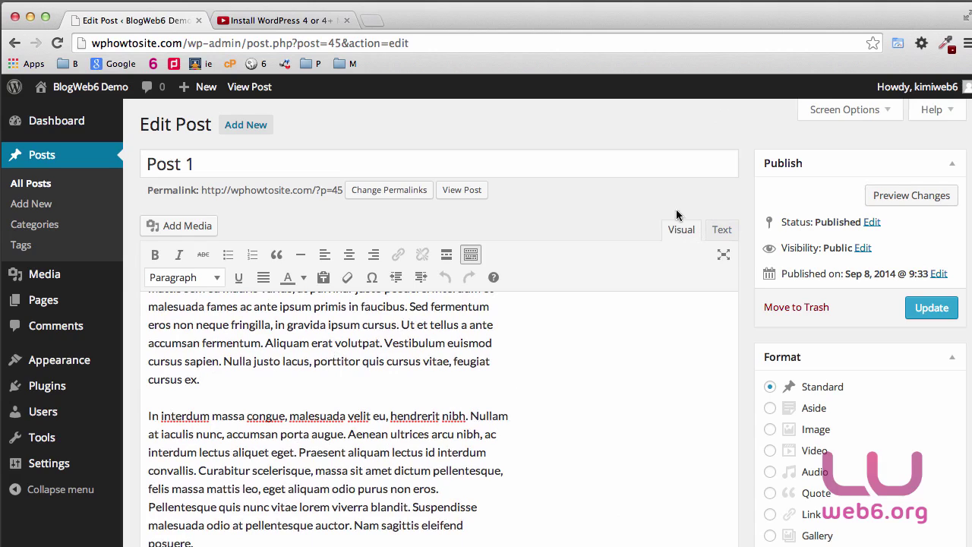
key("Return")
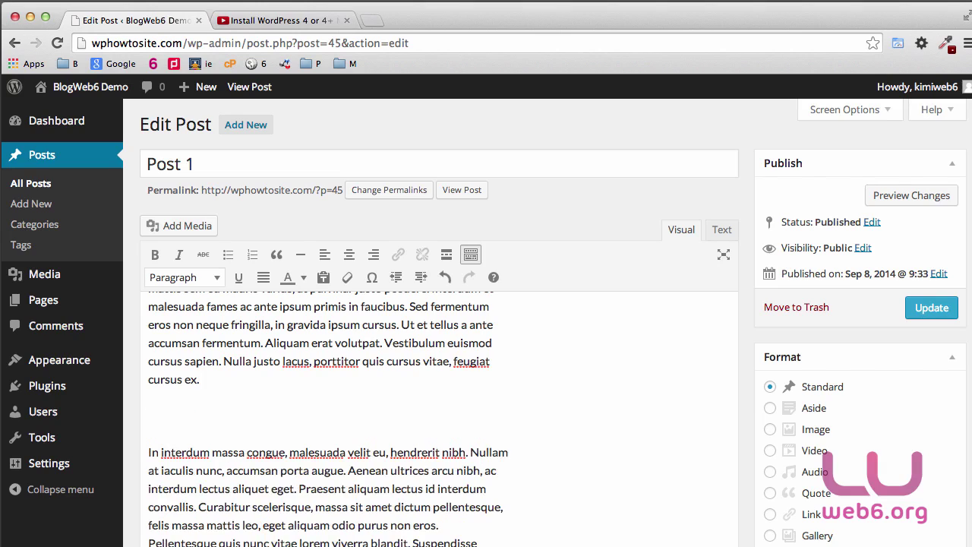
key("super+v")
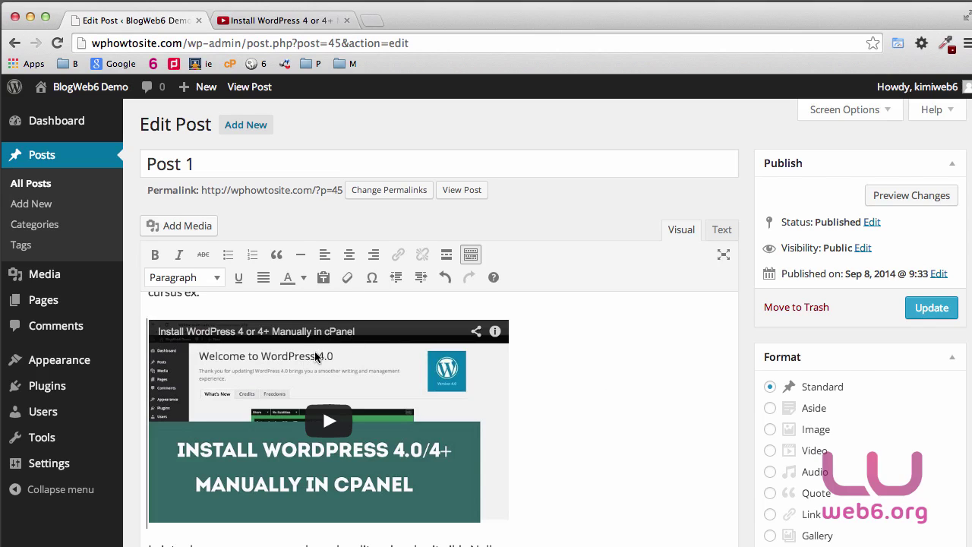
left_click(161, 226)
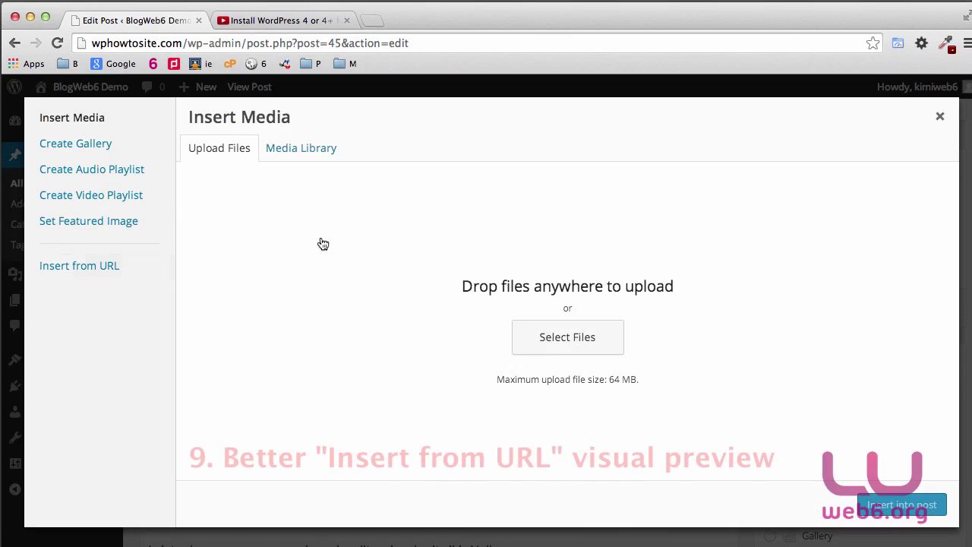
left_click(88, 275)
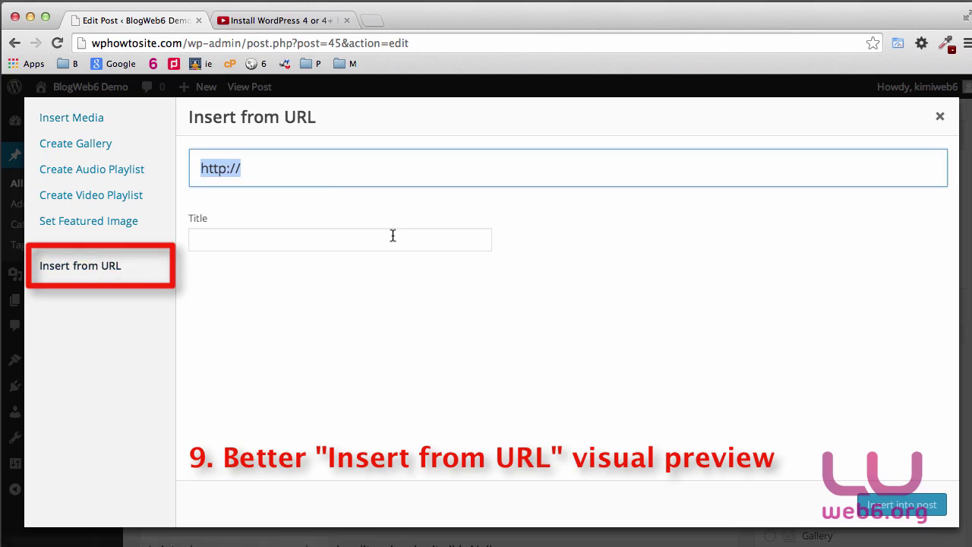
left_click(345, 168)
key("super+a")
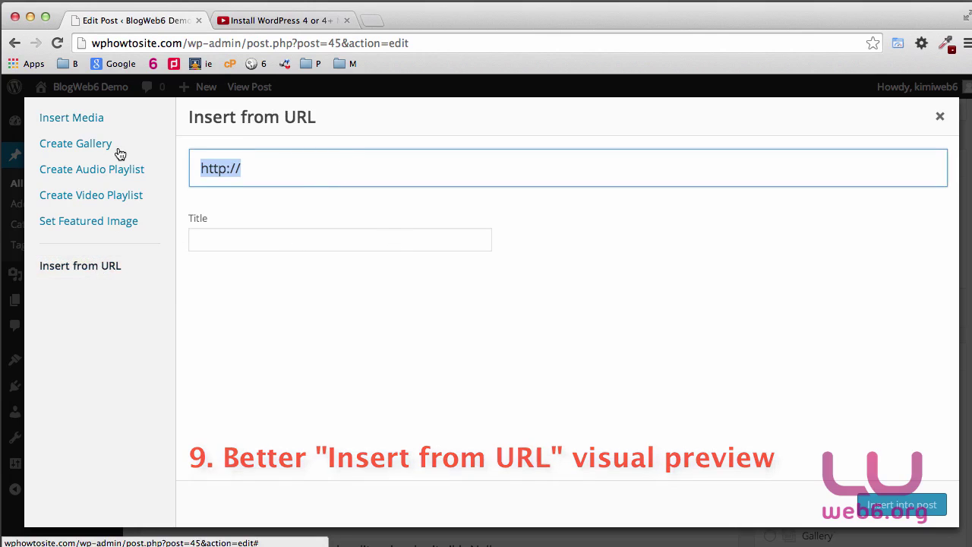
key("super+v")
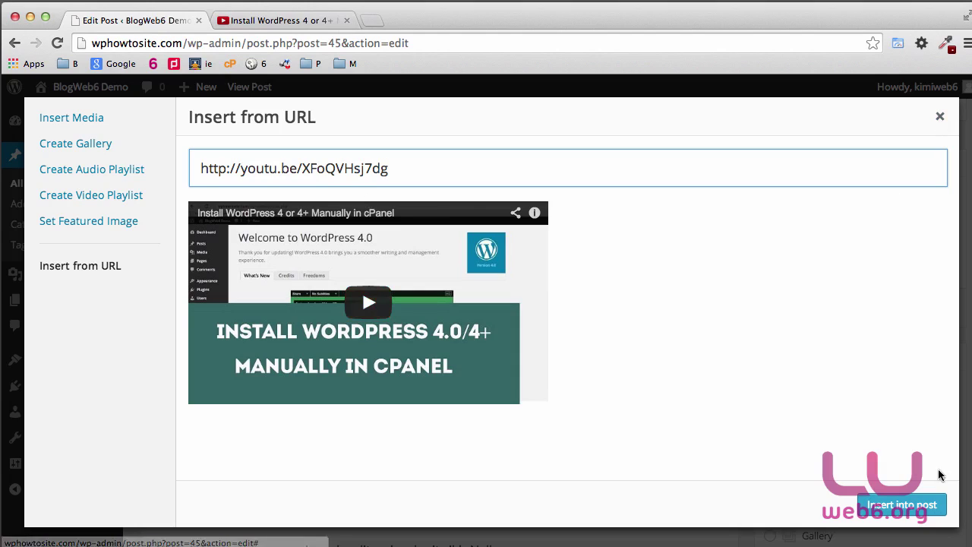
left_click(912, 505)
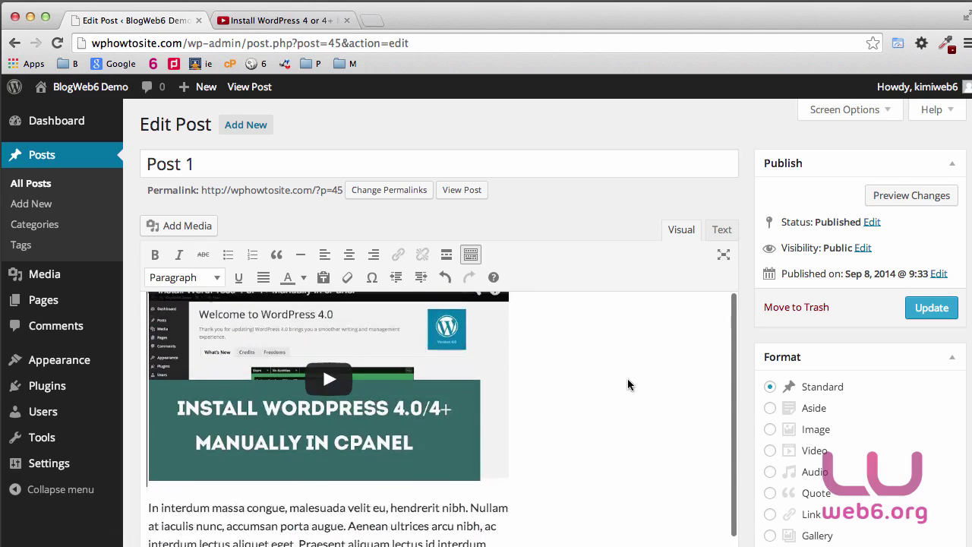
left_click(929, 311)
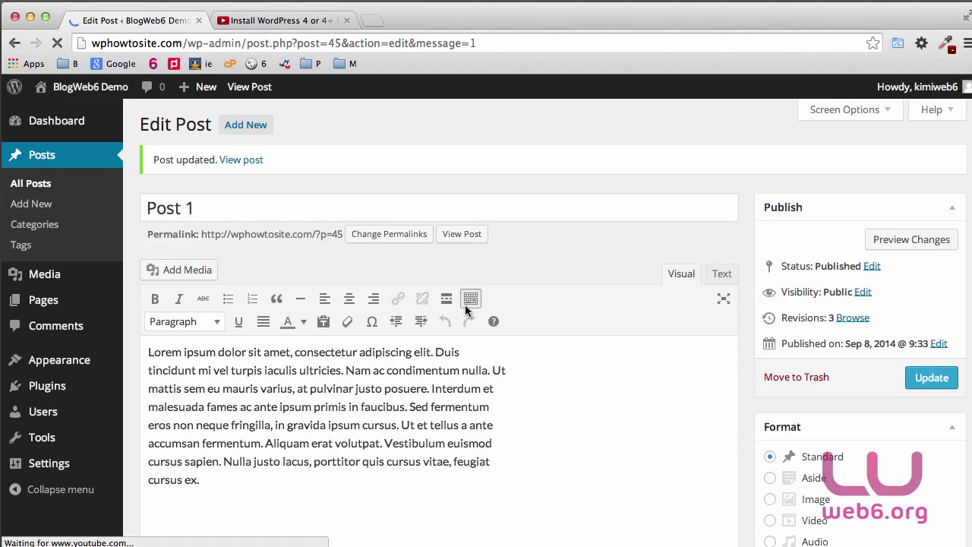
Open the Add Themes page and browse the Popular themes.
mouse_move(106, 306)
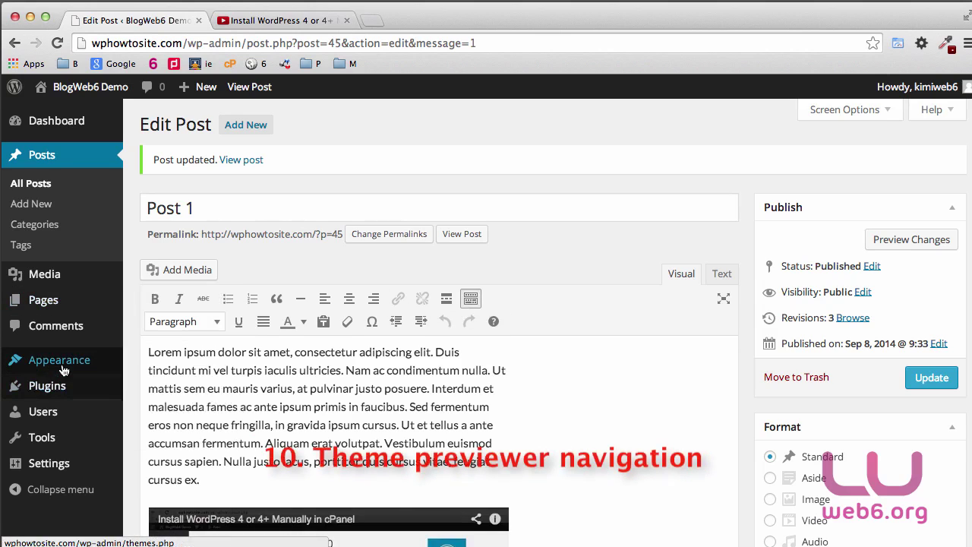
mouse_move(61, 368)
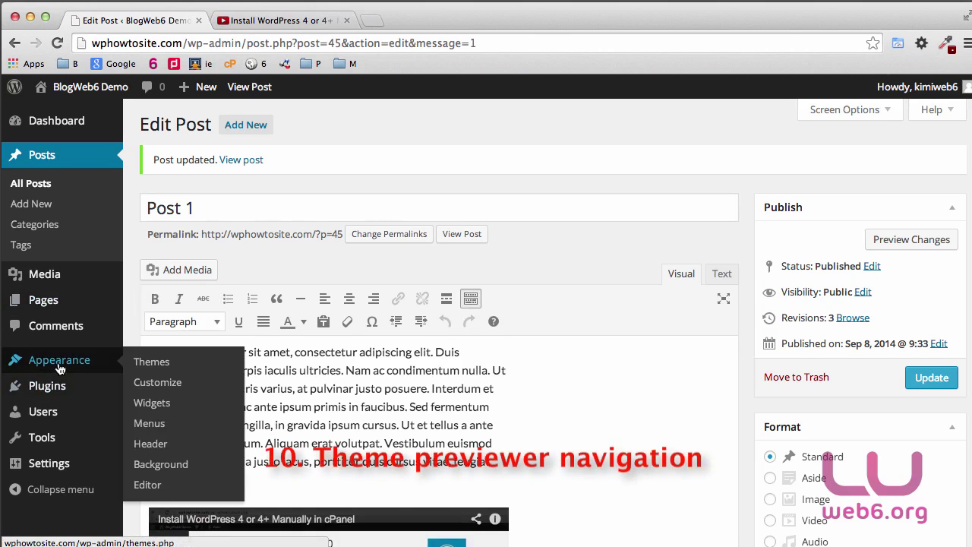
left_click(151, 362)
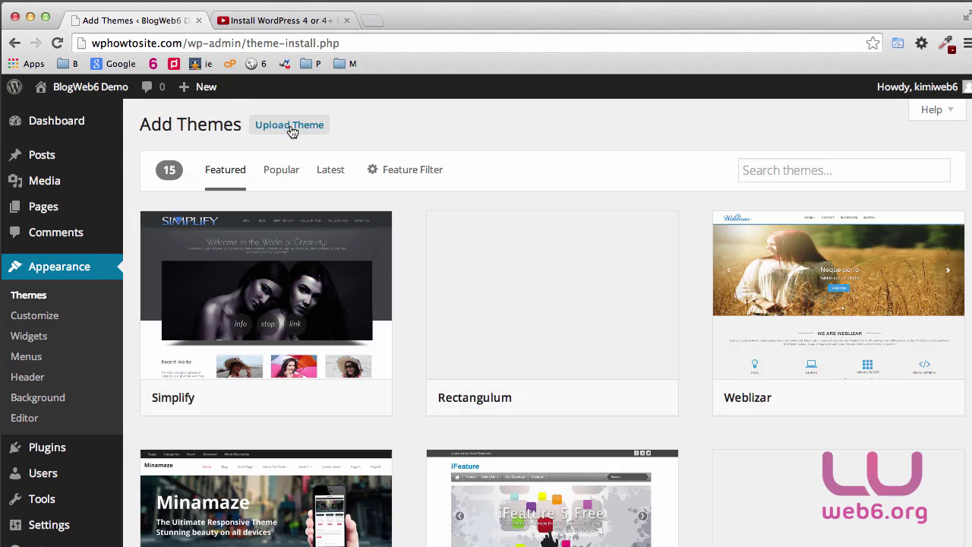
left_click(268, 173)
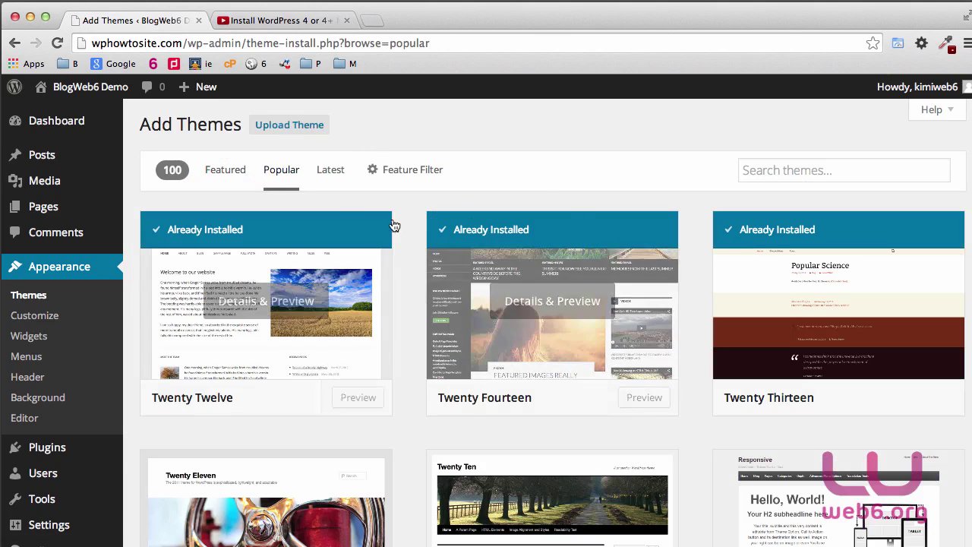
scroll(790, 294, "down", 1)
scroll(789, 294, "down", 4)
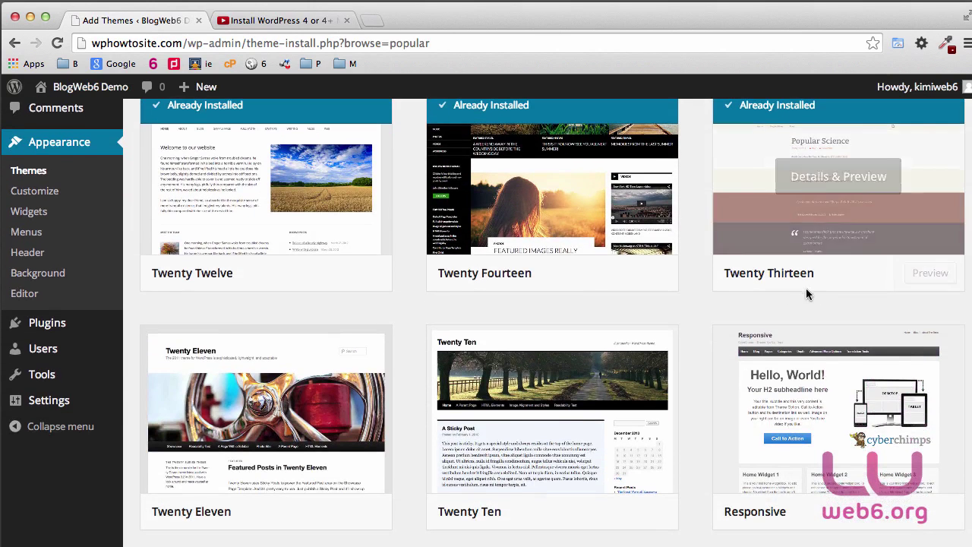
scroll(823, 304, "down", 1)
scroll(651, 292, "down", 4)
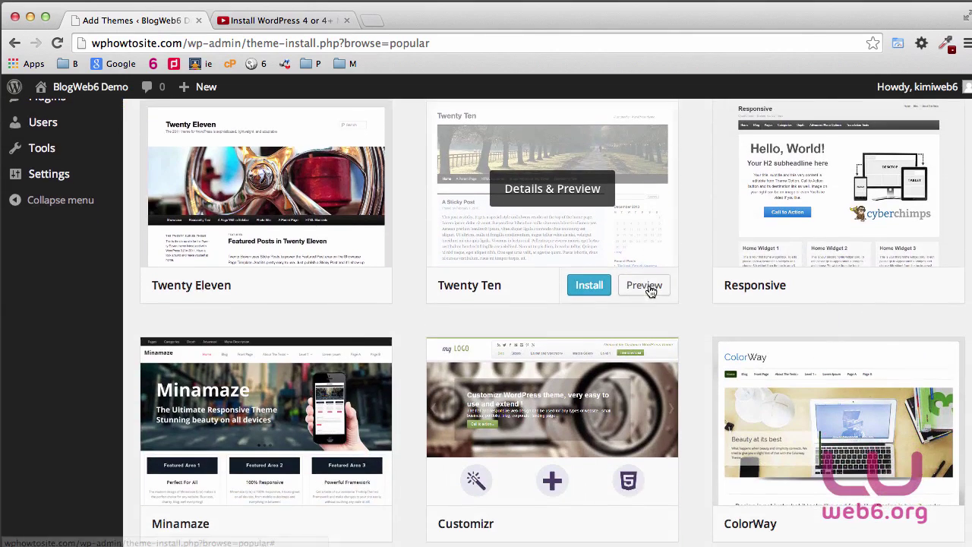
scroll(694, 286, "up", 3)
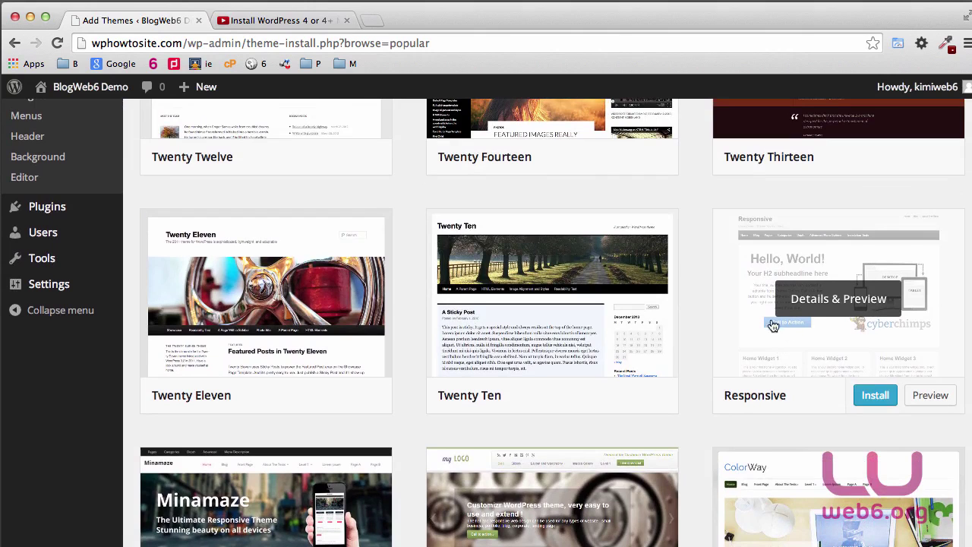
scroll(824, 311, "down", 1)
Preview the Responsive theme, page forward through Minamaze to Customizr and back to Responsive, and close the previewer.
left_click(847, 303)
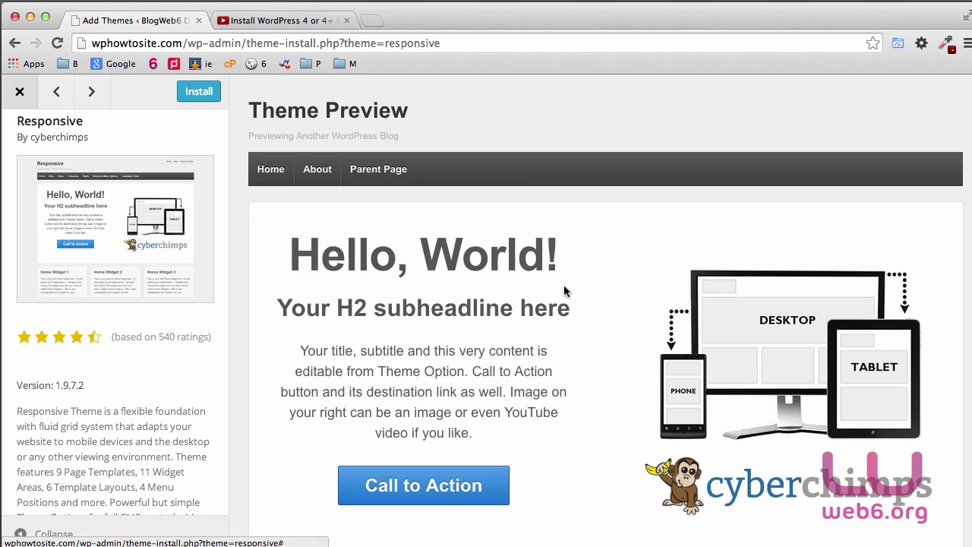
left_click(91, 93)
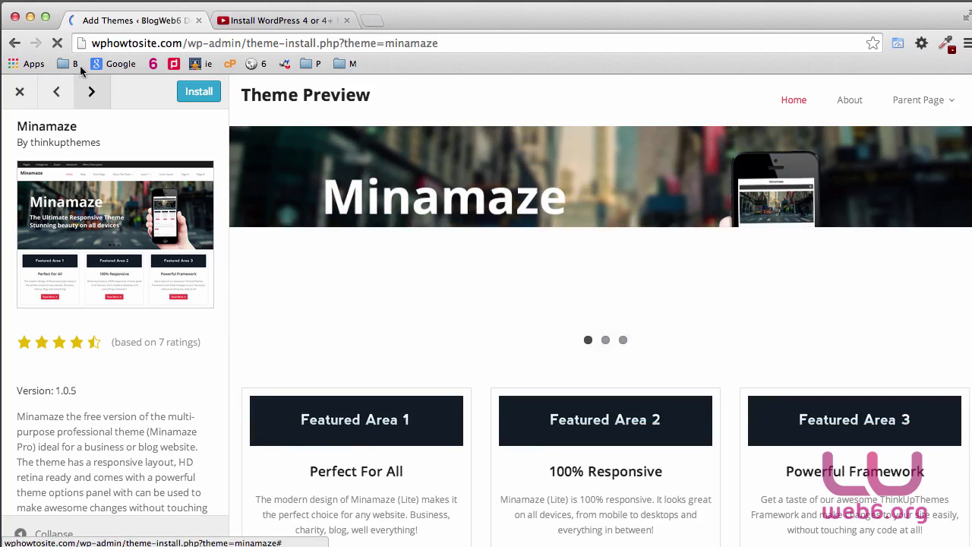
left_click(91, 93)
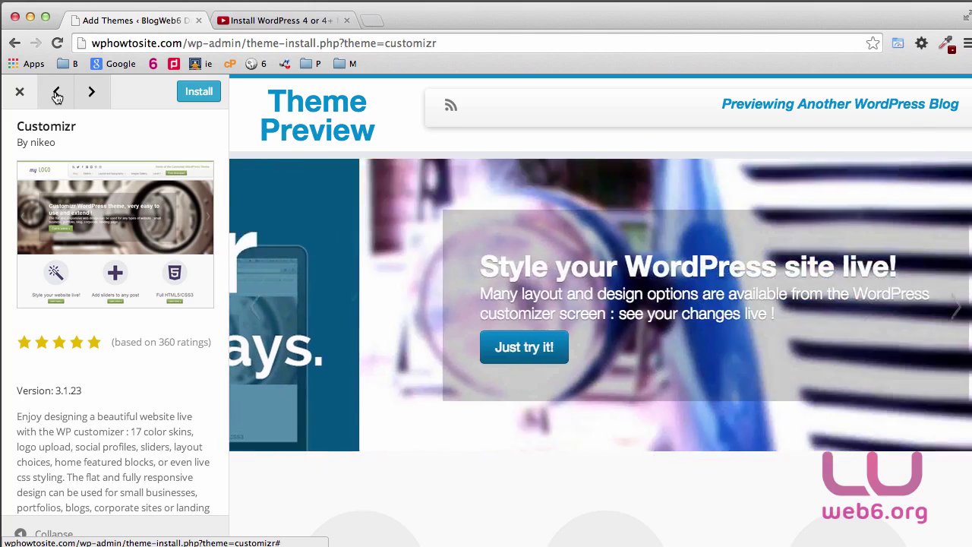
left_click(56, 94)
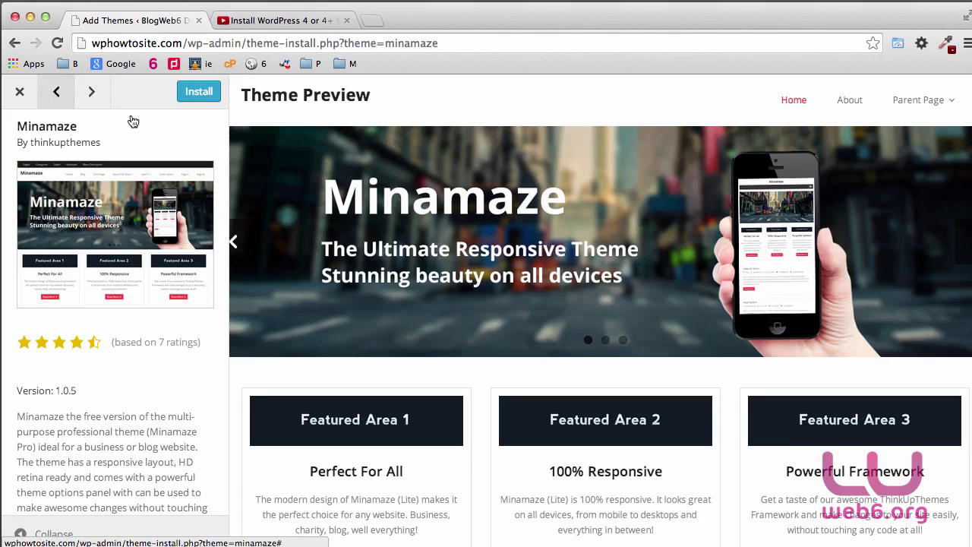
left_click(64, 98)
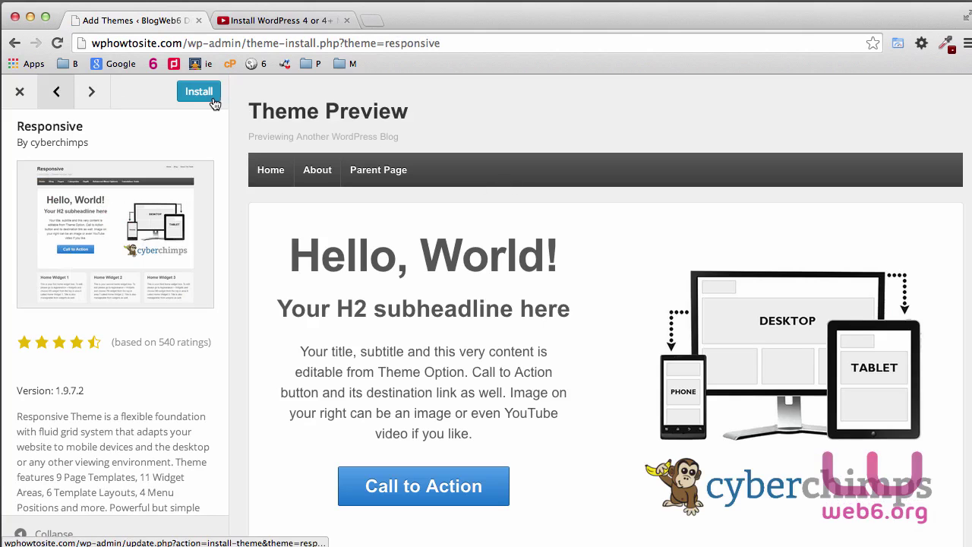
left_click(19, 91)
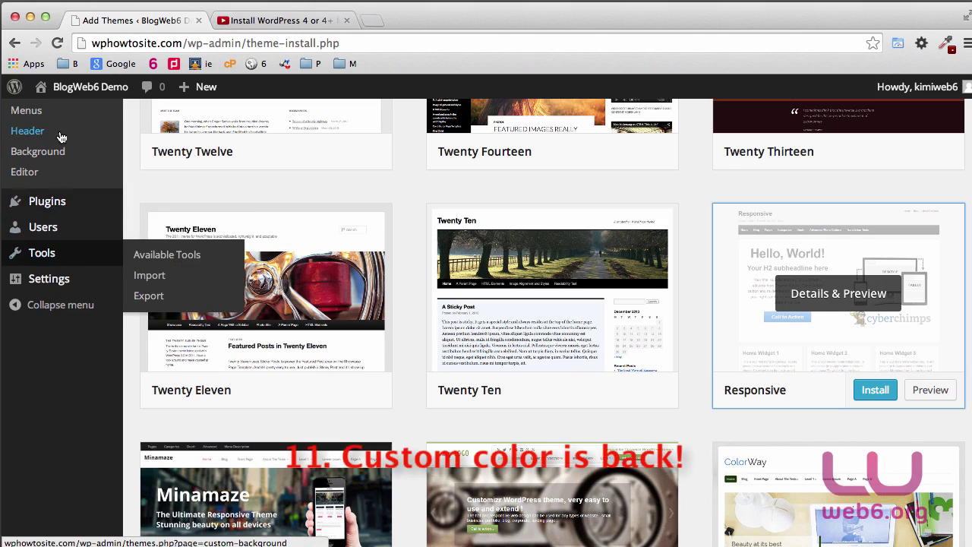
Open Post 1 for editing from the list of all posts.
scroll(59, 145, "up", 5)
scroll(59, 166, "up", 3)
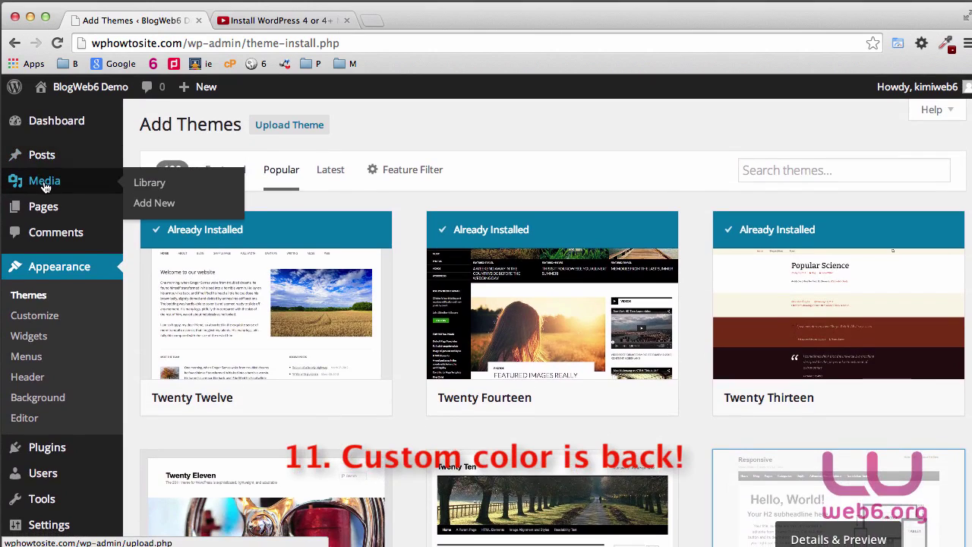
mouse_move(45, 155)
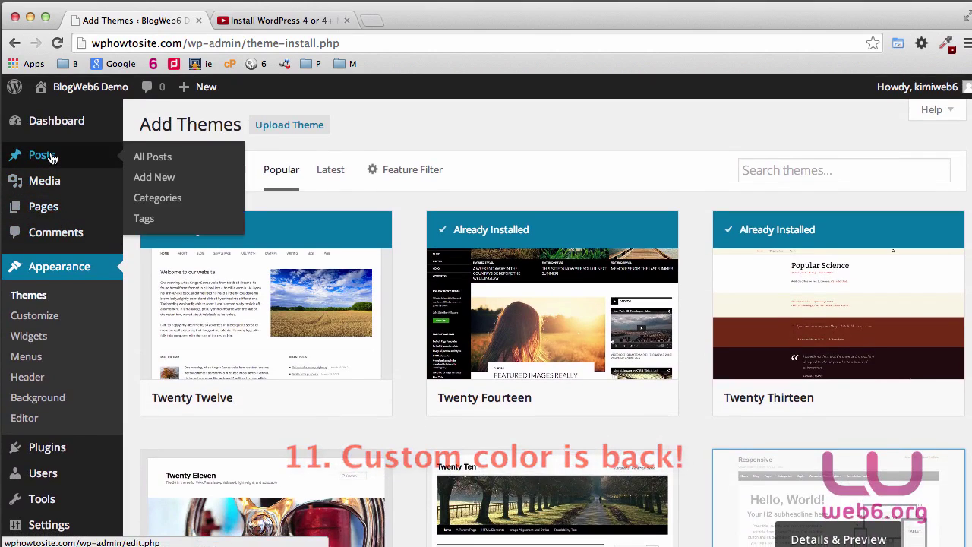
left_click(150, 161)
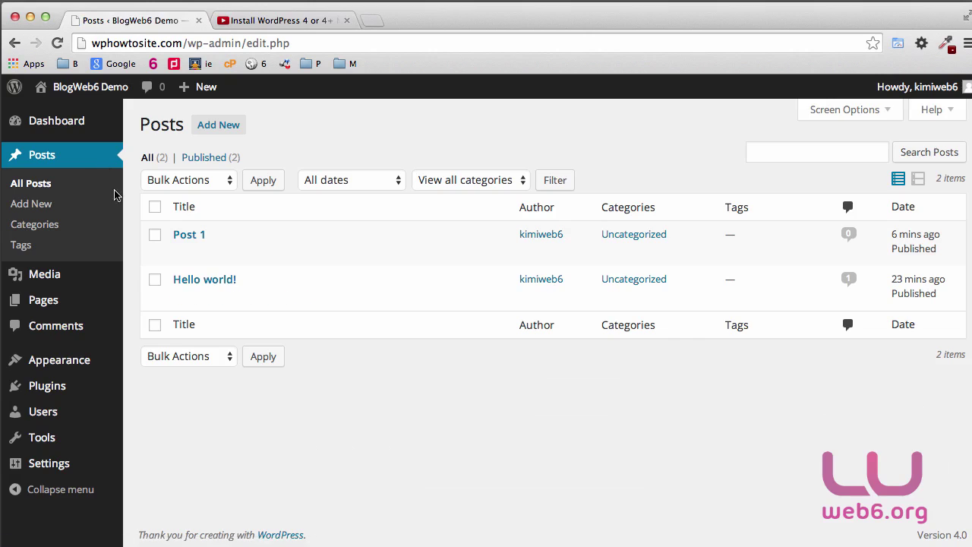
left_click(178, 259)
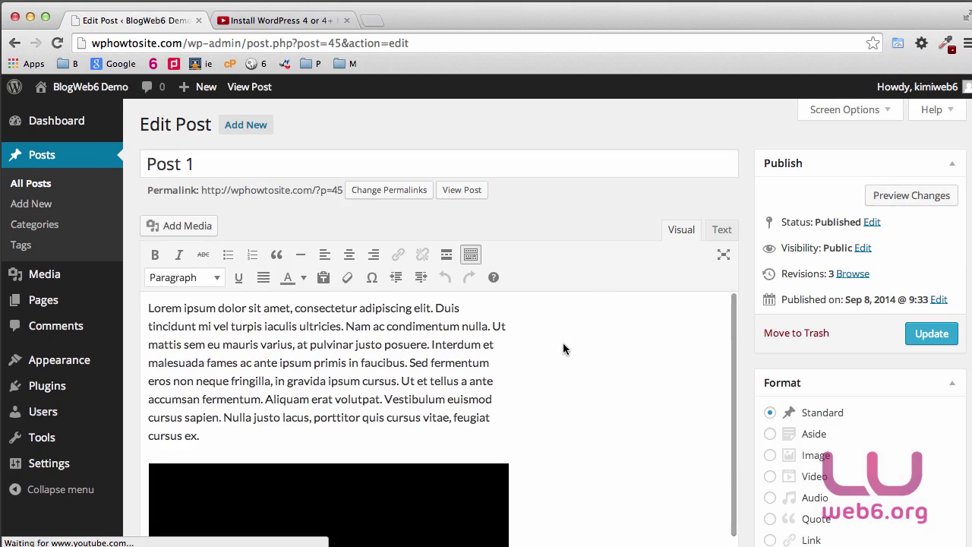
Apply the custom text color #0c83f2 to the word "ultricies" in the first paragraph of Post 1.
double_click(318, 327)
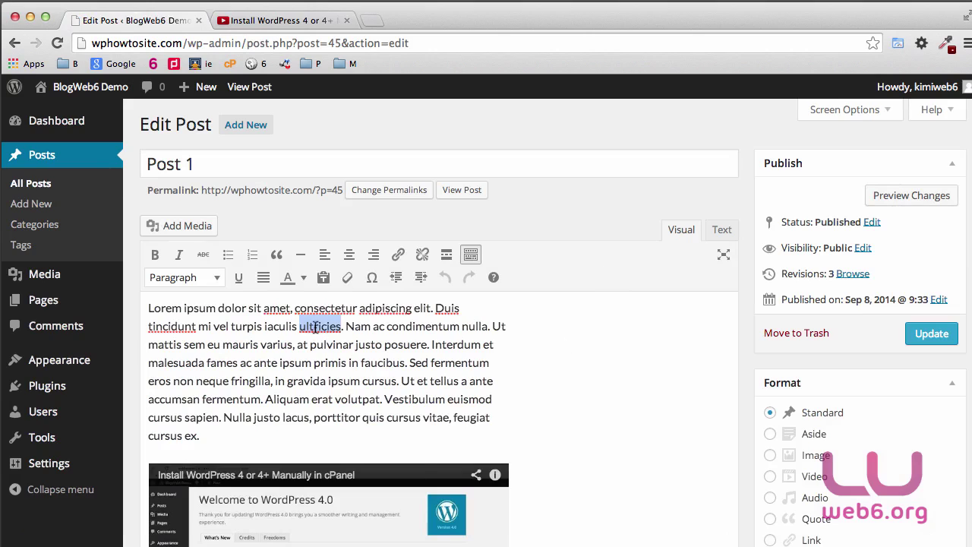
left_click(303, 283)
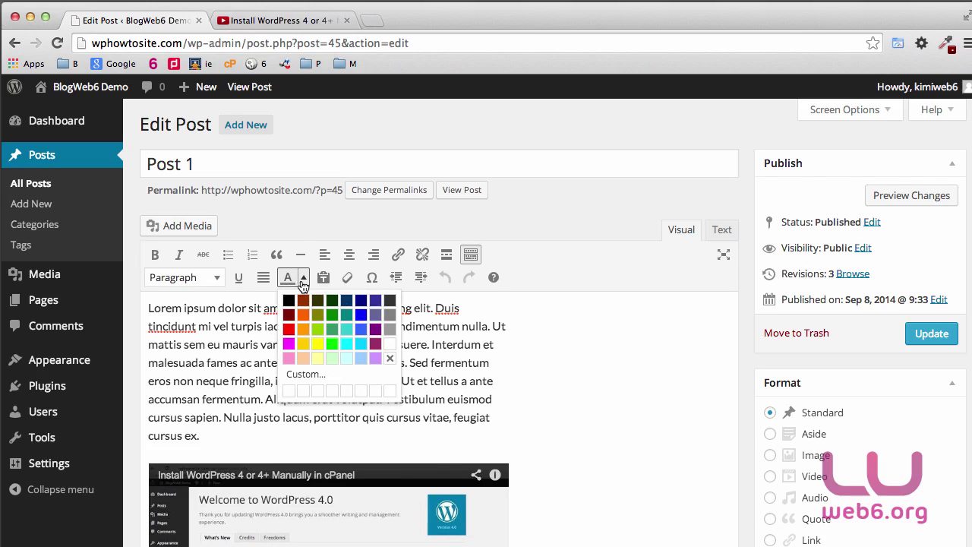
left_click(312, 375)
mouse_move(446, 382)
left_mouse_down()
mouse_move(486, 347)
mouse_move(361, 297)
mouse_move(398, 316)
mouse_move(466, 294)
mouse_move(369, 232)
mouse_move(461, 281)
mouse_move(427, 330)
mouse_move(449, 351)
mouse_move(486, 306)
mouse_move(537, 277)
mouse_move(537, 286)
left_mouse_up()
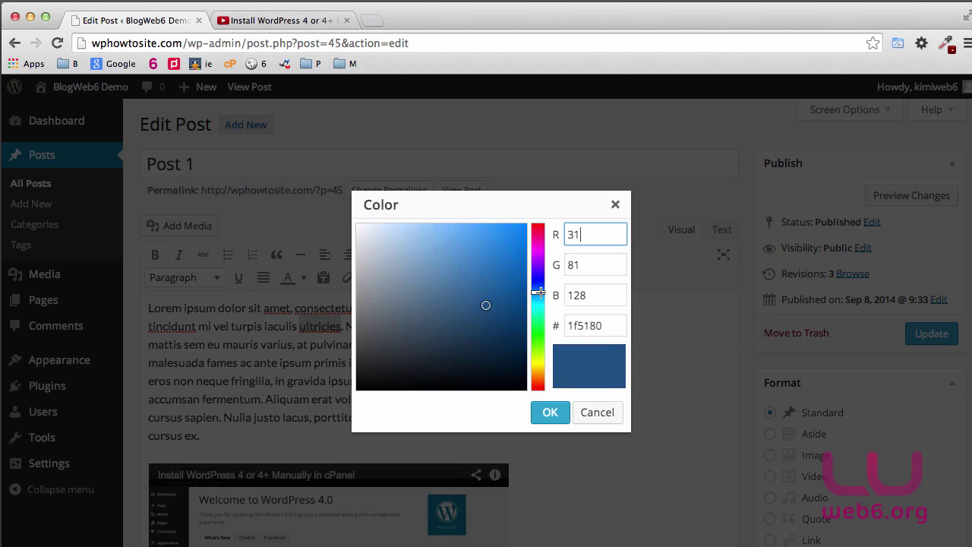
left_click(517, 231)
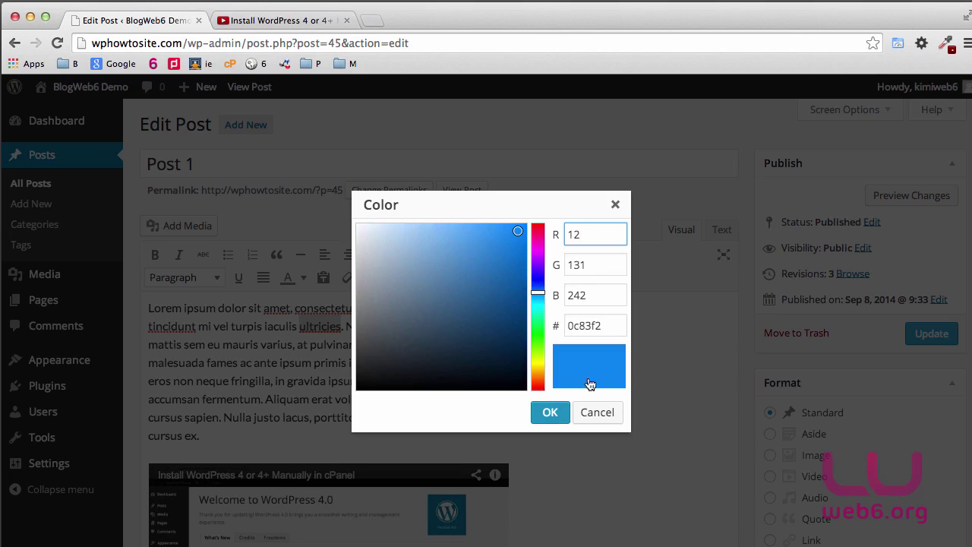
left_click(549, 419)
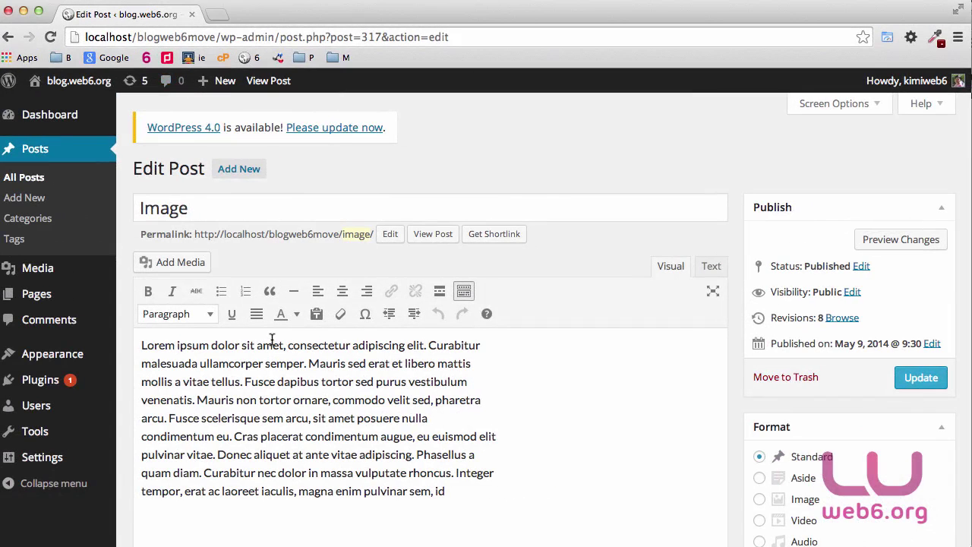
In the older blog.web6.org site's Image post, select the word "dapibus" and inspect the available text colors.
double_click(298, 382)
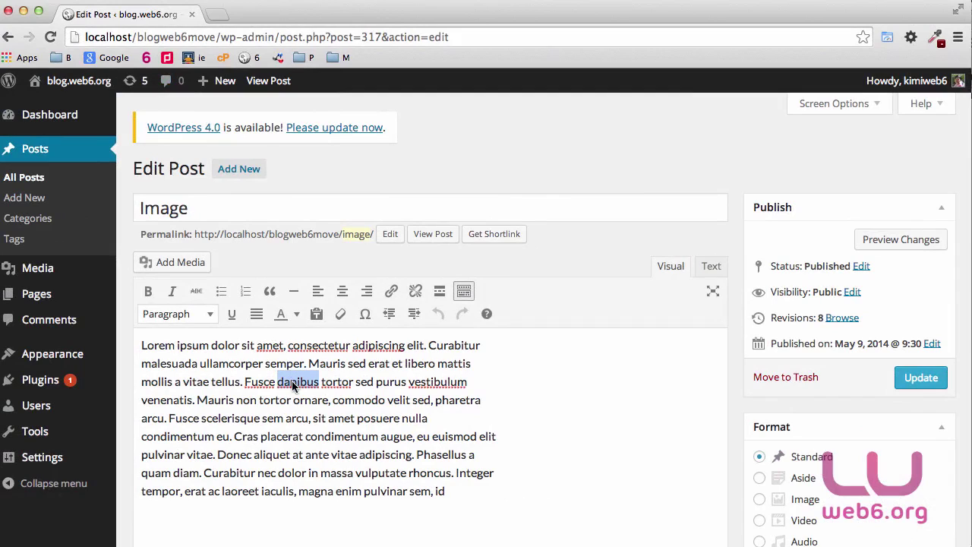
left_click(296, 313)
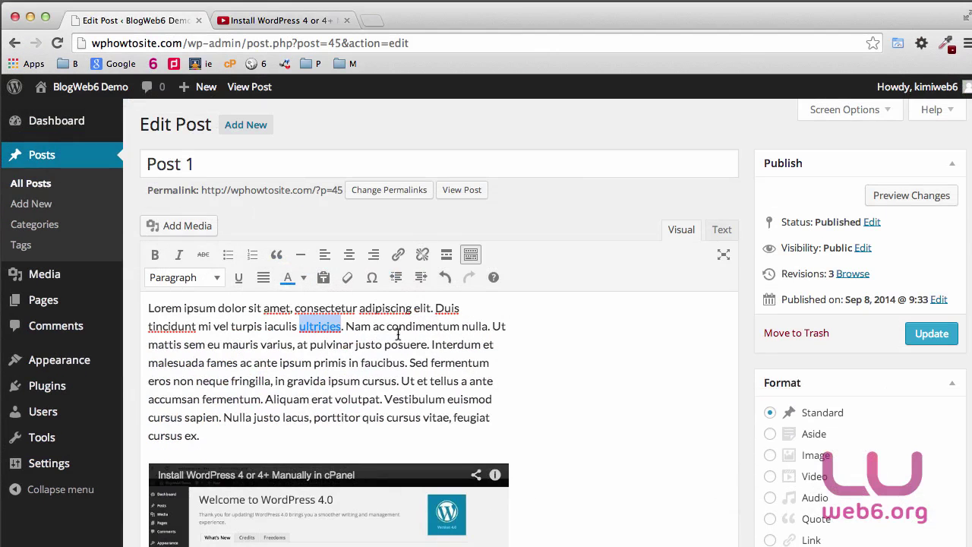
Back in Post 1, check the text color palette's custom swatches, close it and select the word "ultricies".
left_click(390, 343)
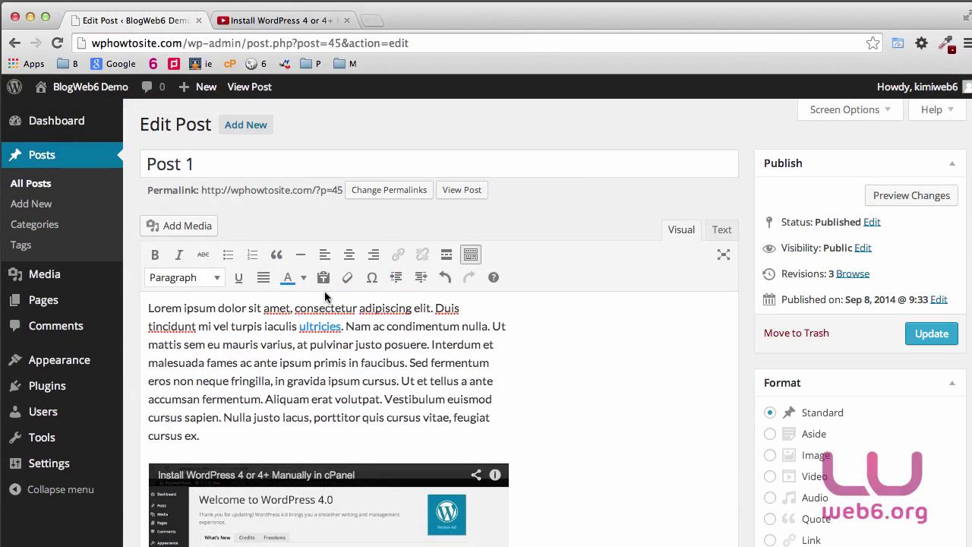
left_click(303, 278)
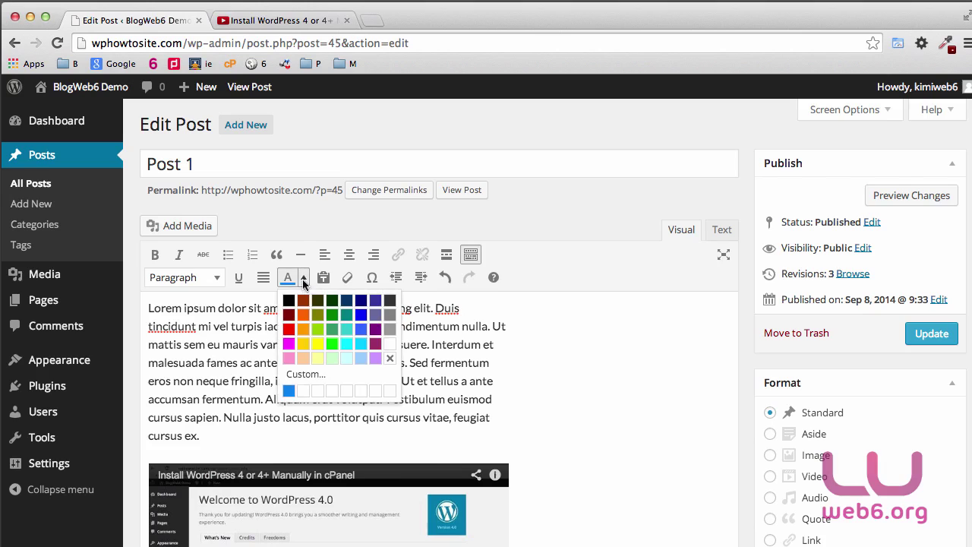
left_click(466, 375)
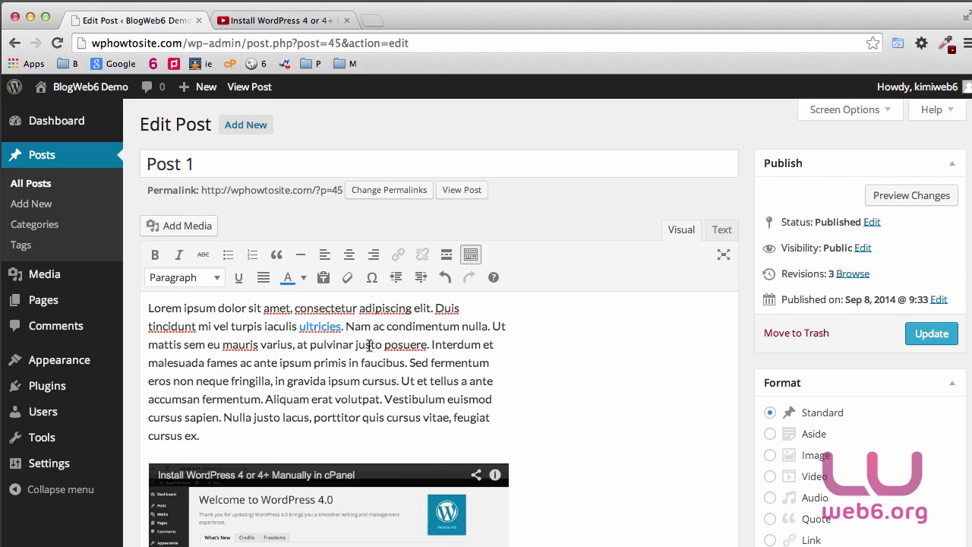
left_click_drag(343, 327, 298, 327)
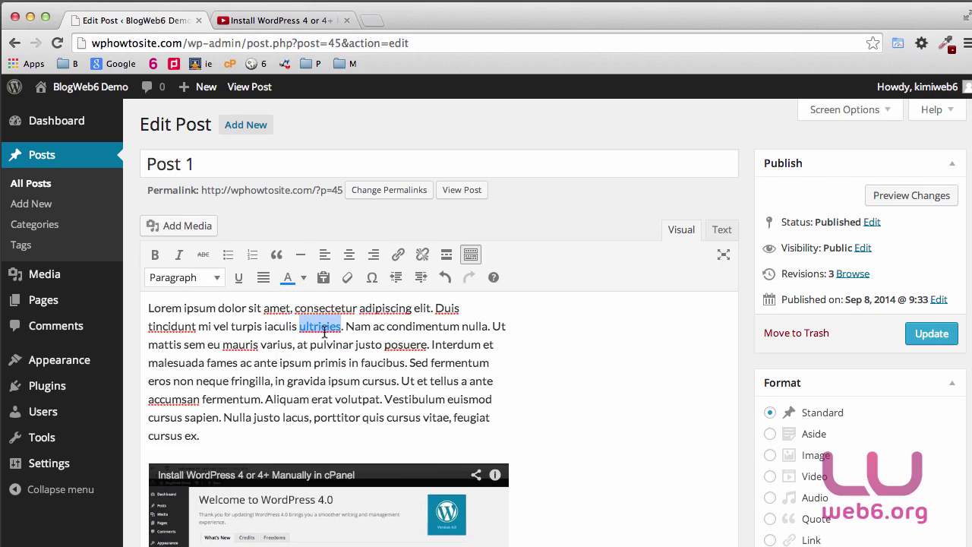